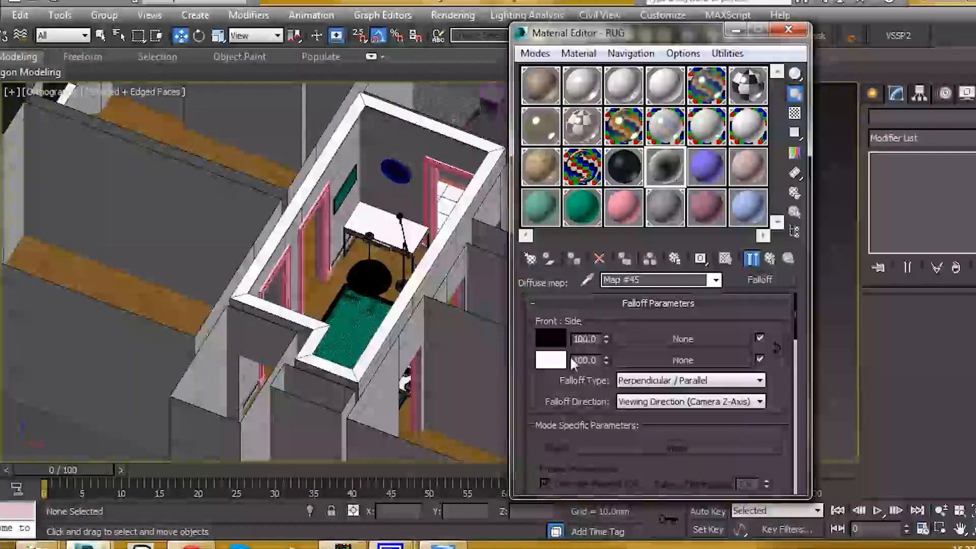
Step: Set the Falloff map's front colour in the RUG material to RGB 121, 97, 80
click(552, 335)
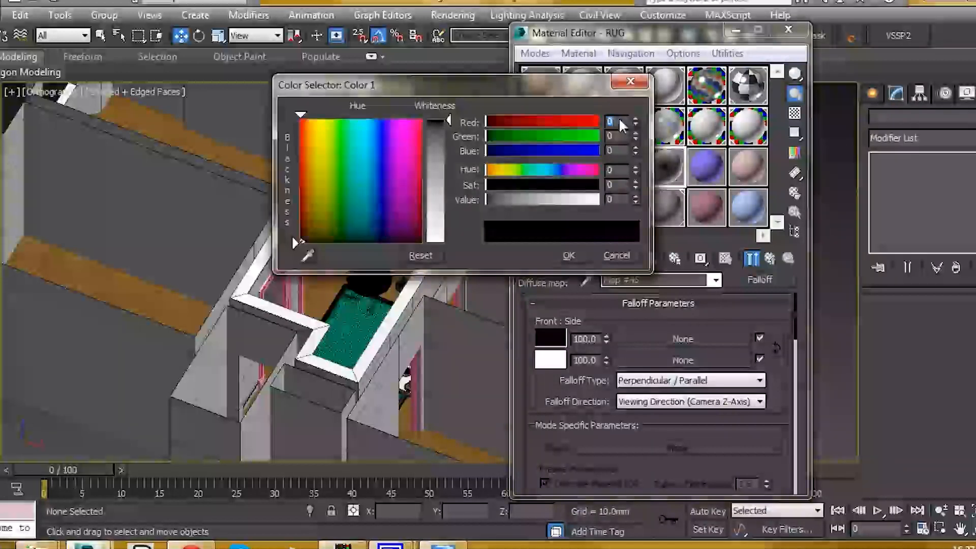
text(120)
key(Tab)
text(97)
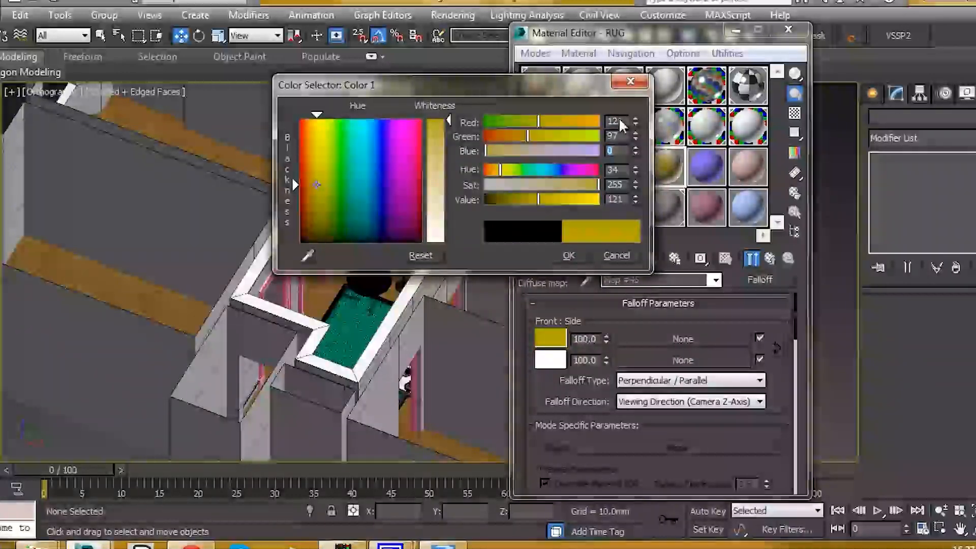
key(Tab)
text(80)
key(Tab)
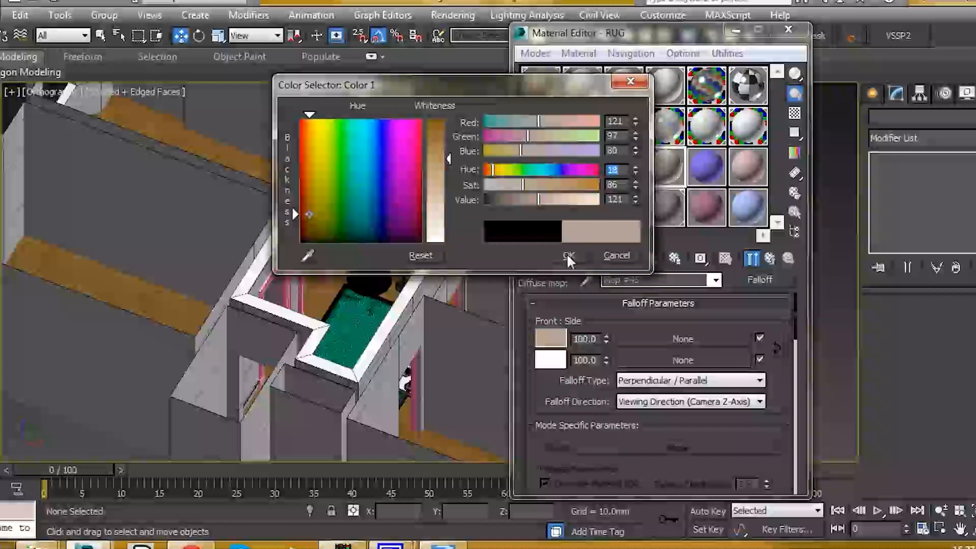
click(569, 254)
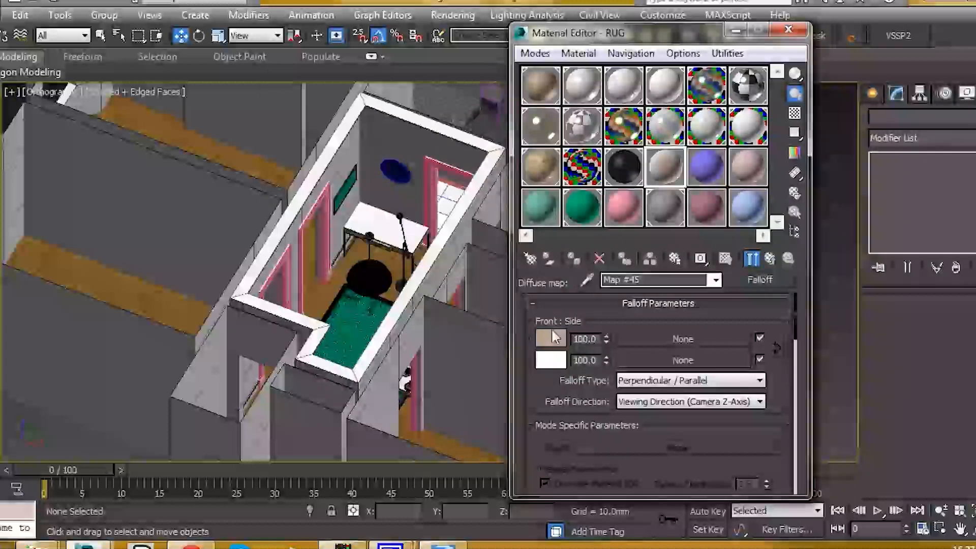
Step: Copy the front colour to the side colour of the Falloff map and raise the side colour's value to 194
right_click(555, 337)
click(589, 343)
right_click(558, 361)
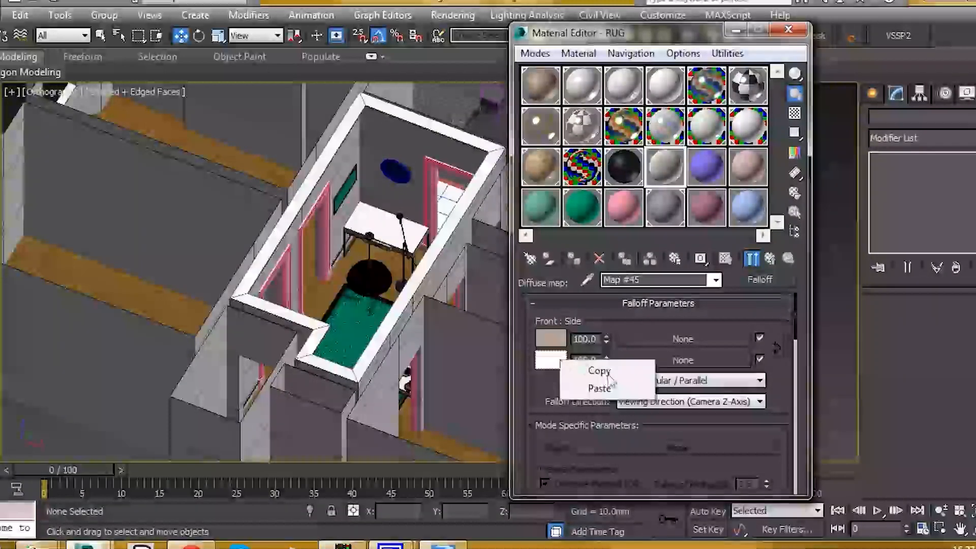
click(594, 388)
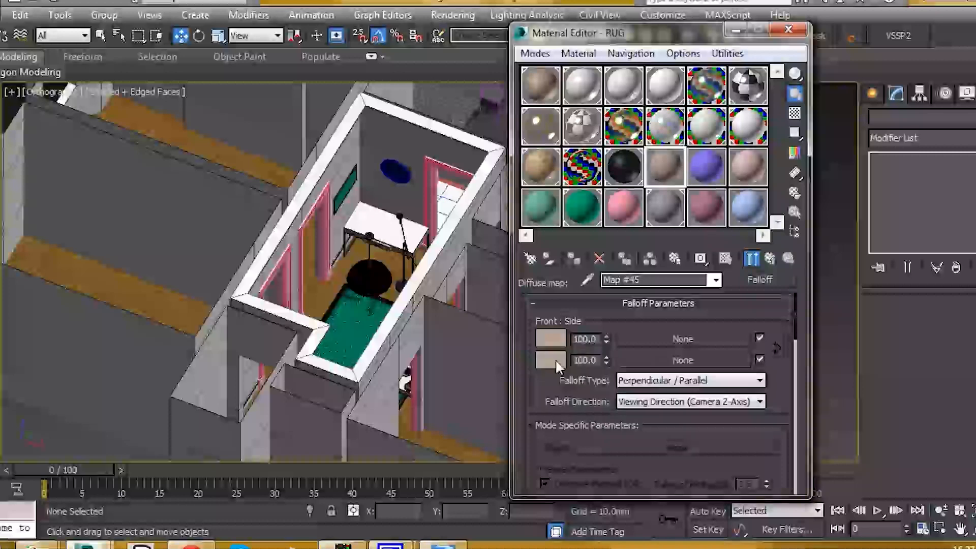
click(551, 359)
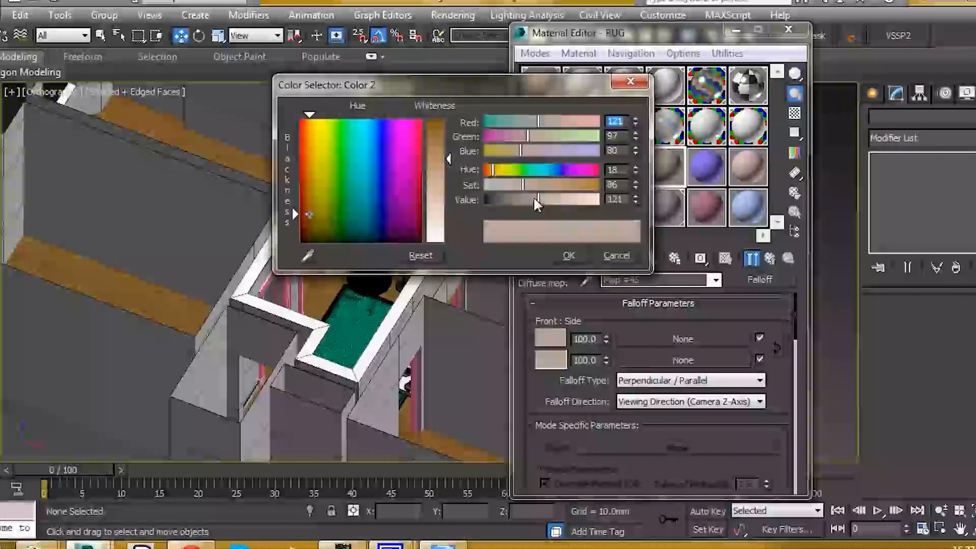
drag(540, 201, 570, 202)
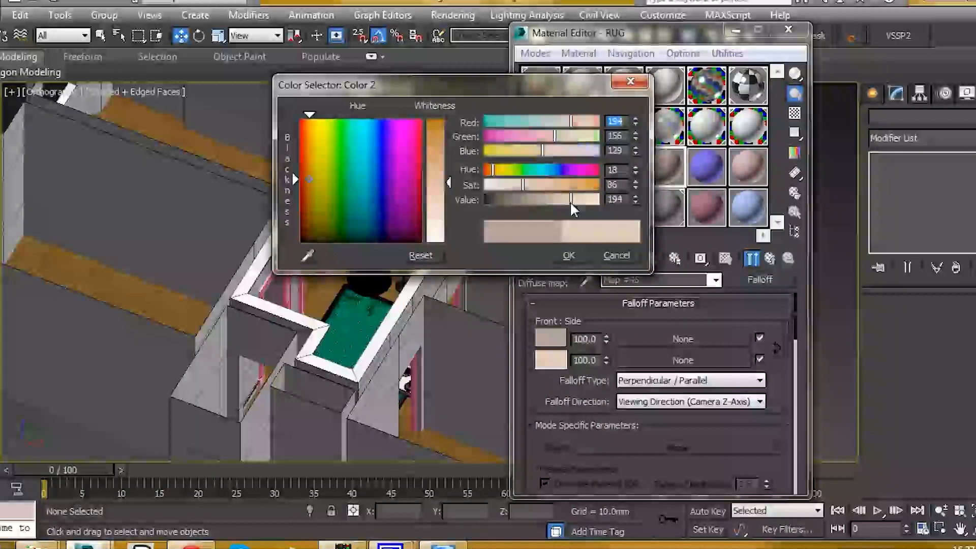
click(574, 253)
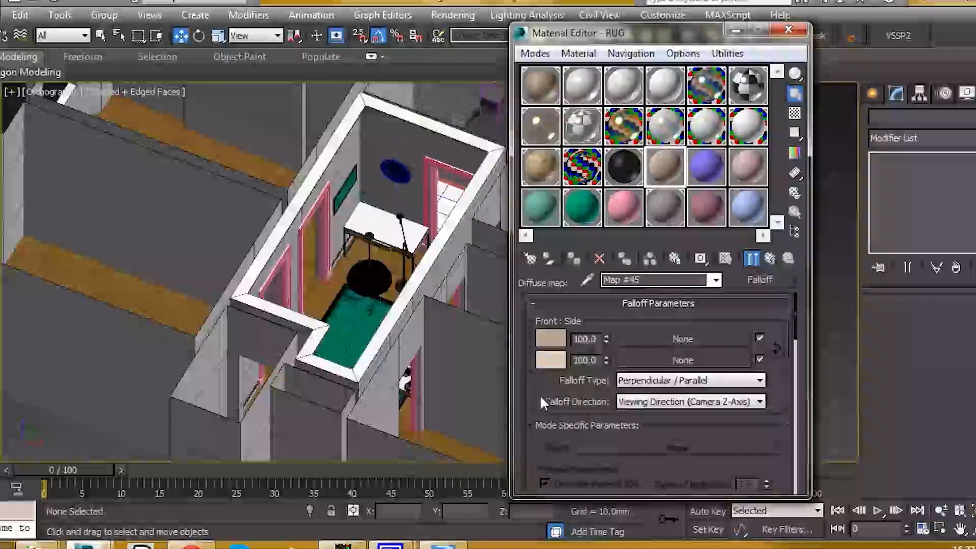
Step: Give the upper end point of the Falloff mix curve a Bezier handle and pull it down to bow the curve downward
scroll(540, 398, down, 5)
click(773, 375)
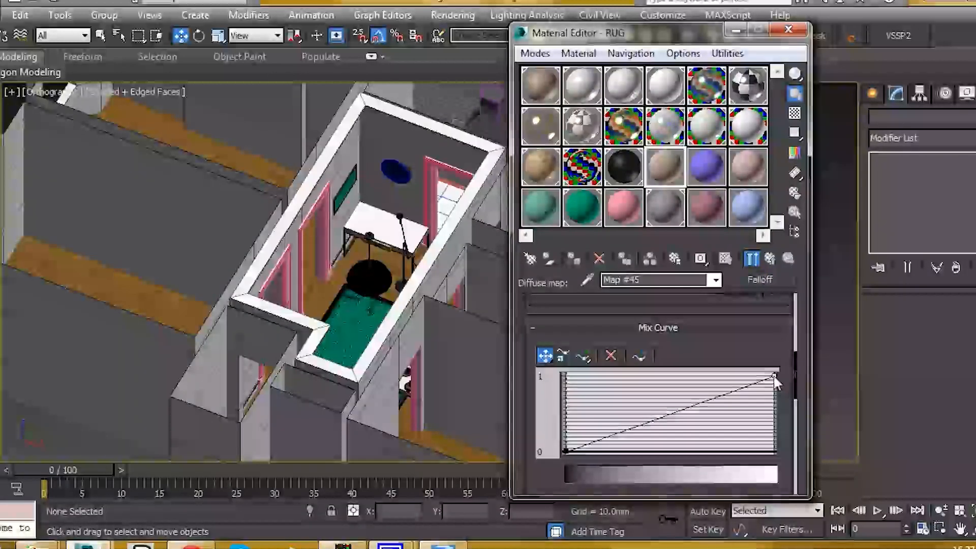
right_click(771, 378)
click(816, 424)
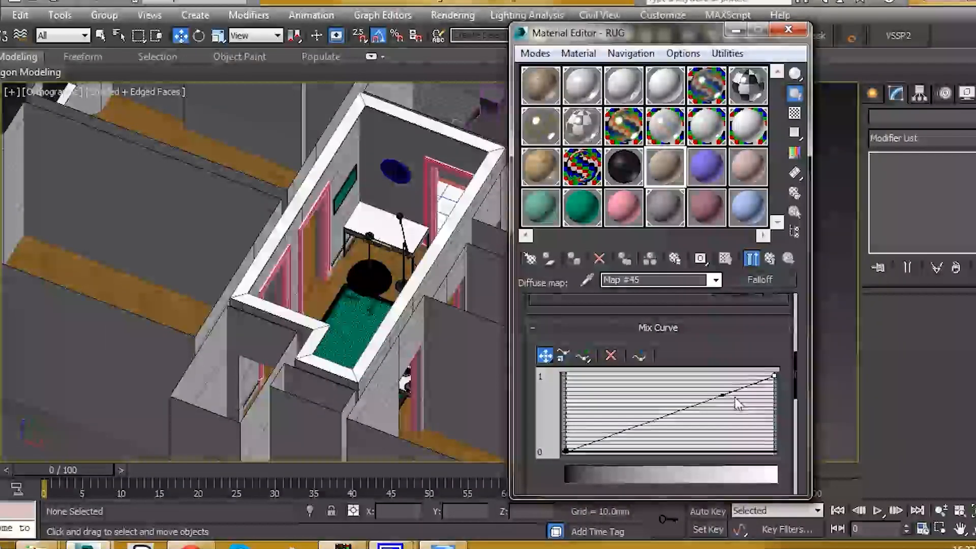
drag(721, 395, 733, 445)
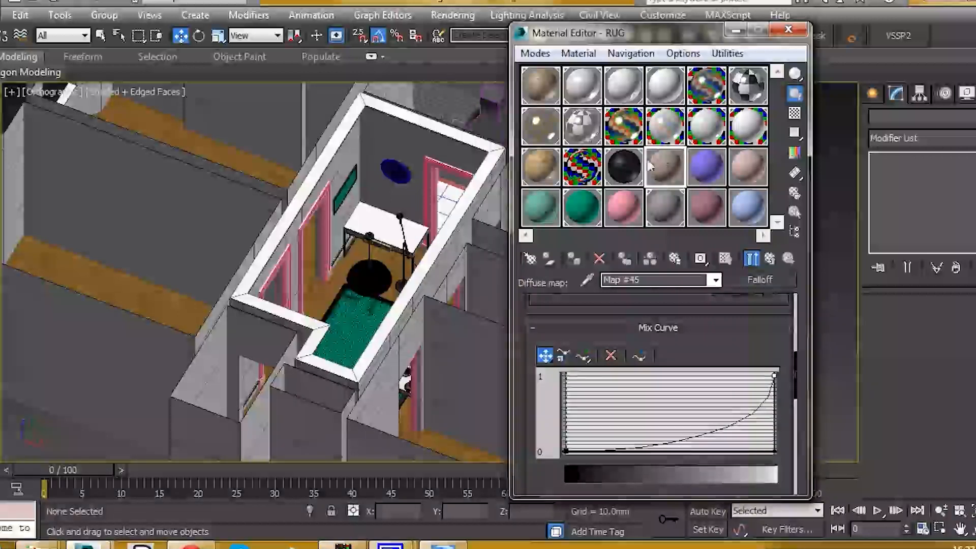
Step: Check the enlarged material preview while straightening the mix curve and bowing it downward again
double_click(659, 177)
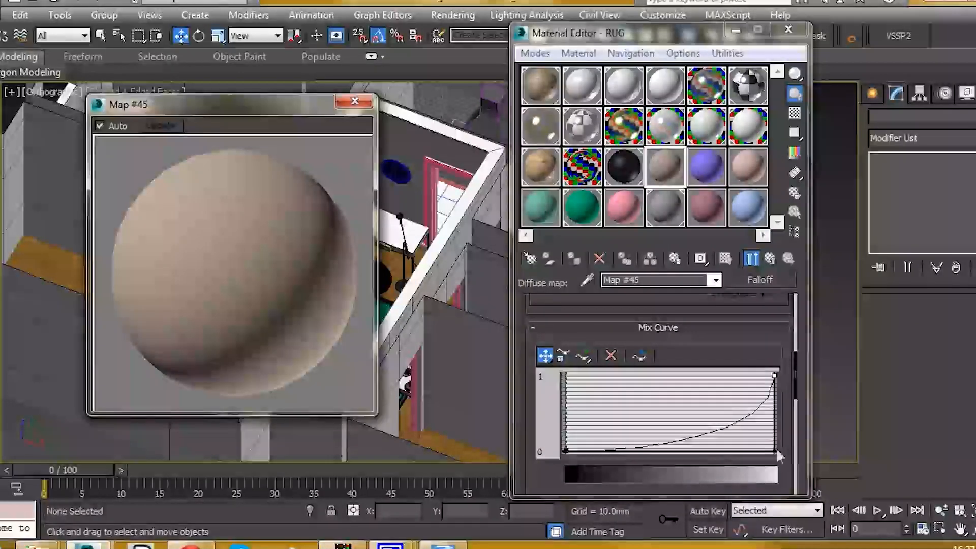
drag(774, 451, 670, 417)
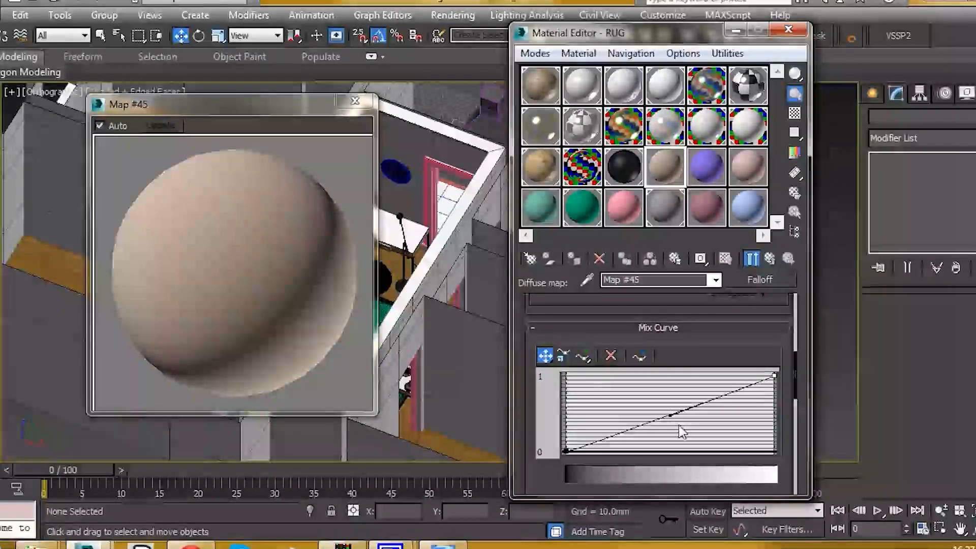
drag(671, 416, 684, 441)
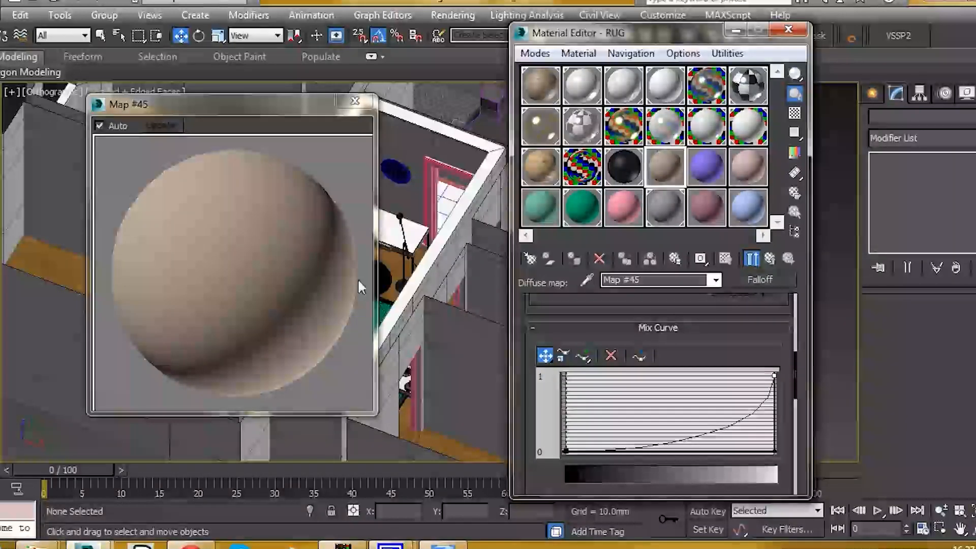
click(354, 101)
Step: Open the rug's group, select the carpet mesh inside it and assign the RUG material to it
scroll(346, 322, up, 5)
scroll(345, 322, up, 2)
click(370, 326)
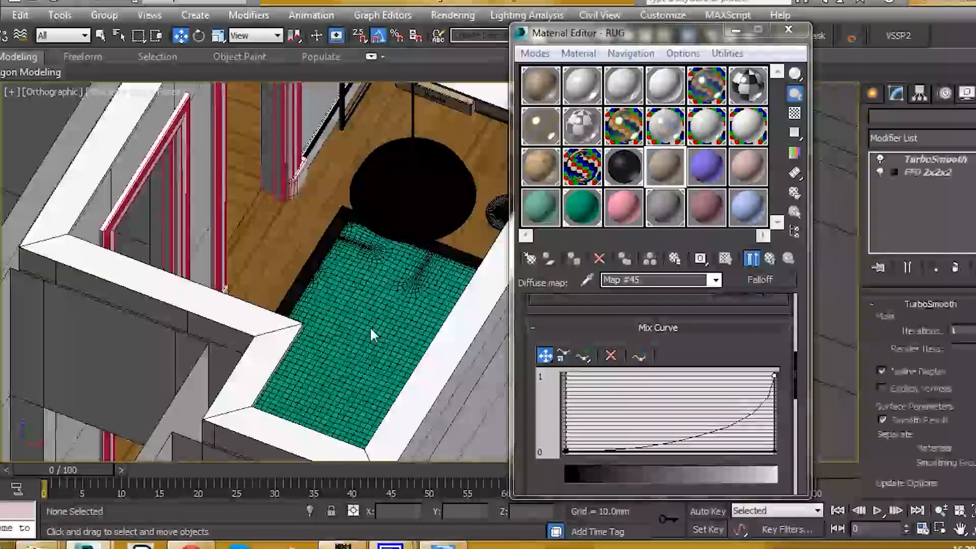
click(104, 15)
click(129, 76)
click(397, 304)
click(573, 258)
middle_drag(375, 356, 294, 258)
scroll(309, 300, down, 2)
Step: Load a Cellular map into the blue-violet Material #17 sample slot
click(701, 177)
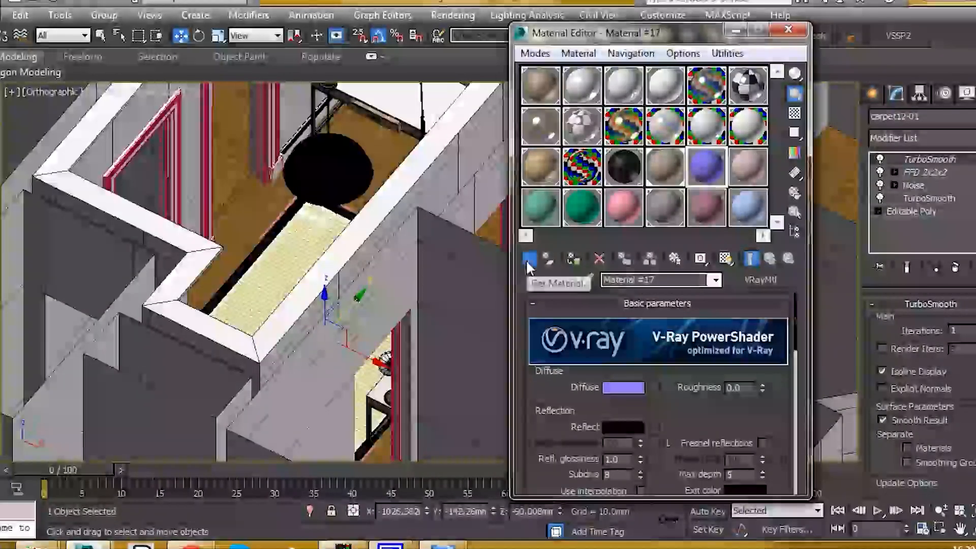
click(530, 259)
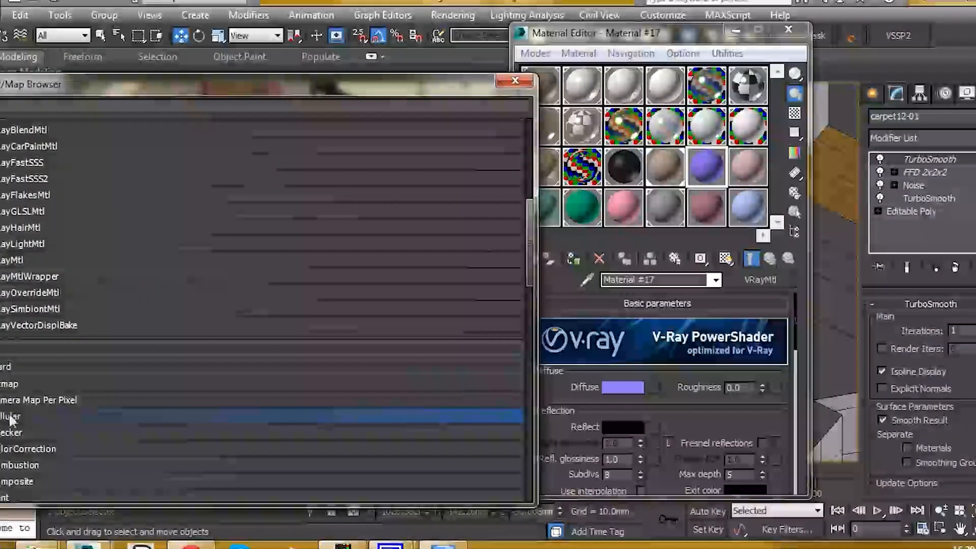
double_click(9, 415)
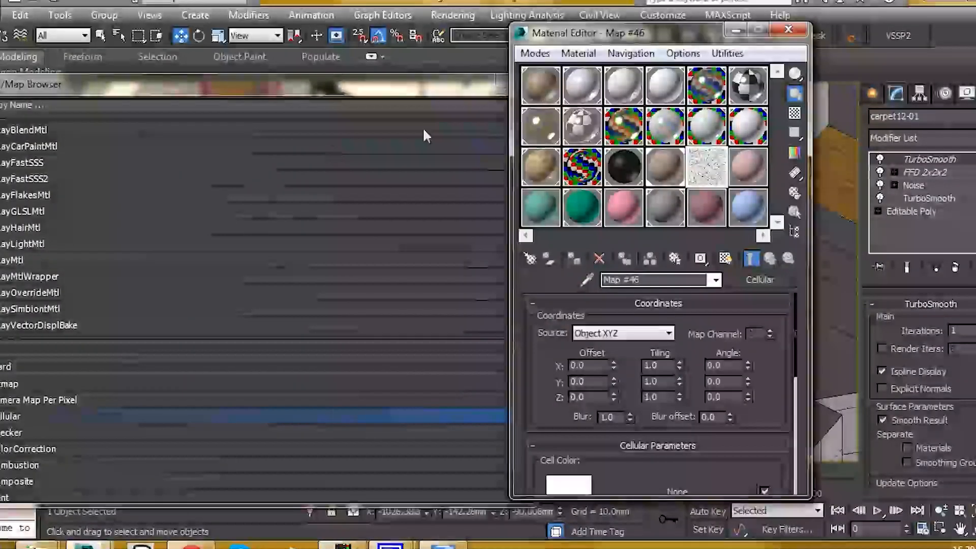
click(472, 92)
click(519, 86)
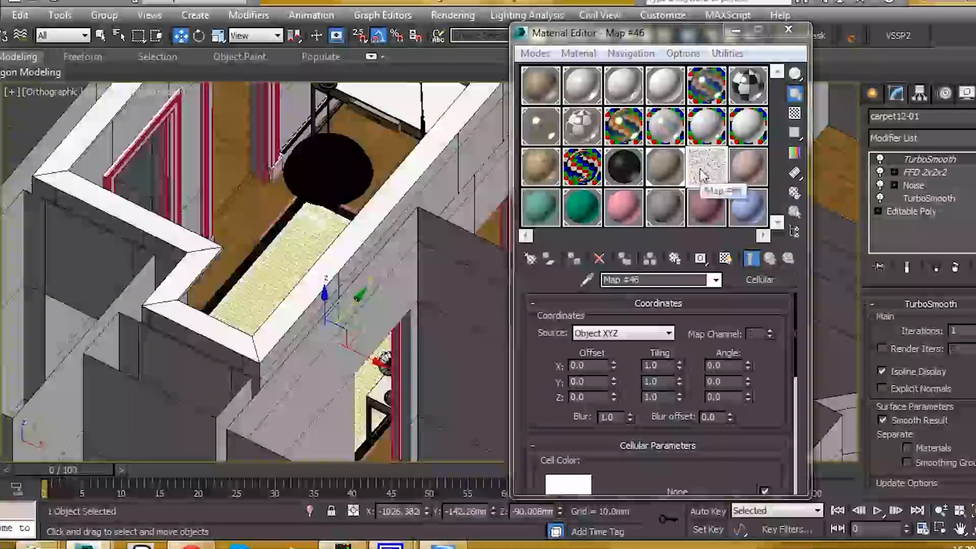
Step: Set the Cellular map's cell size to 2.0 and spread to 0.2 while checking its enlarged preview
double_click(704, 165)
drag(282, 107, 329, 102)
scroll(644, 388, down, 10)
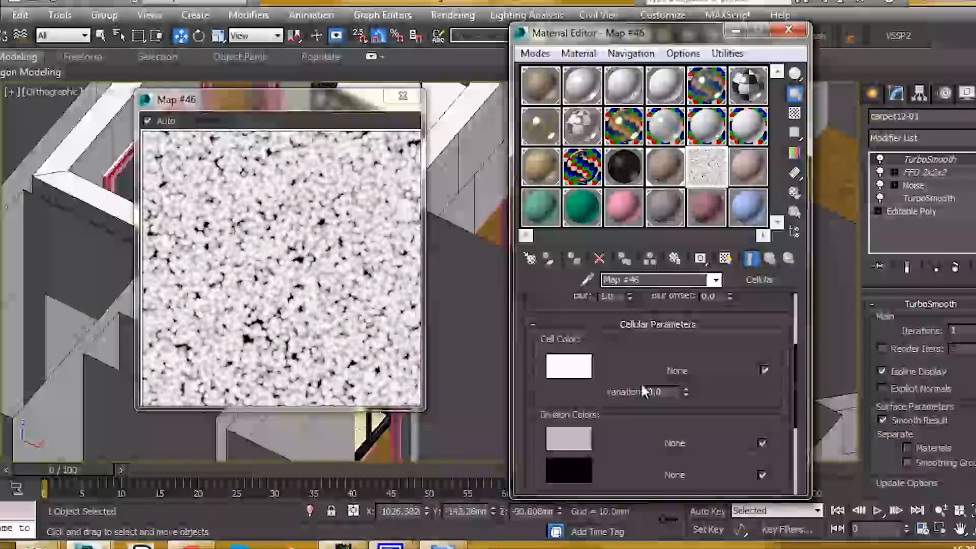
scroll(581, 399, down, 1)
scroll(581, 366, up, 1)
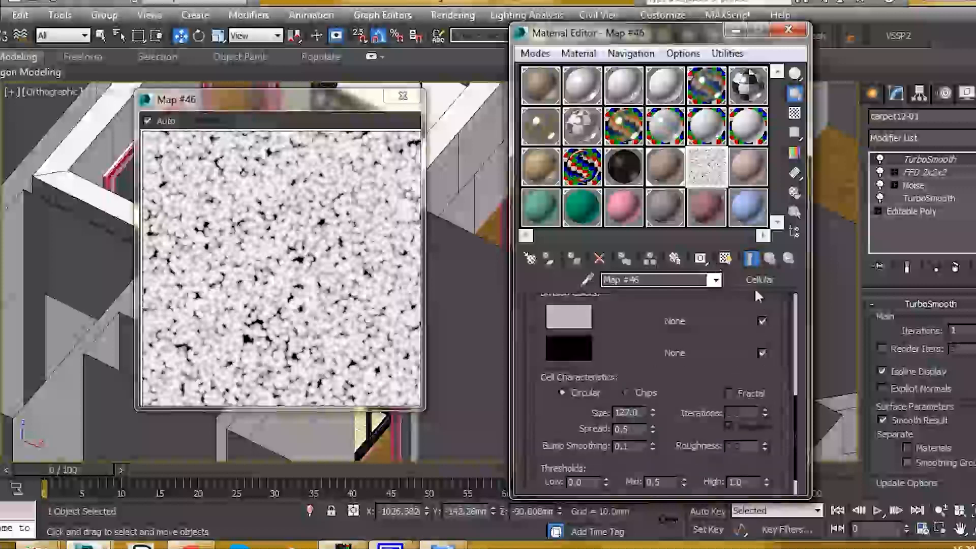
scroll(580, 384, down, 1)
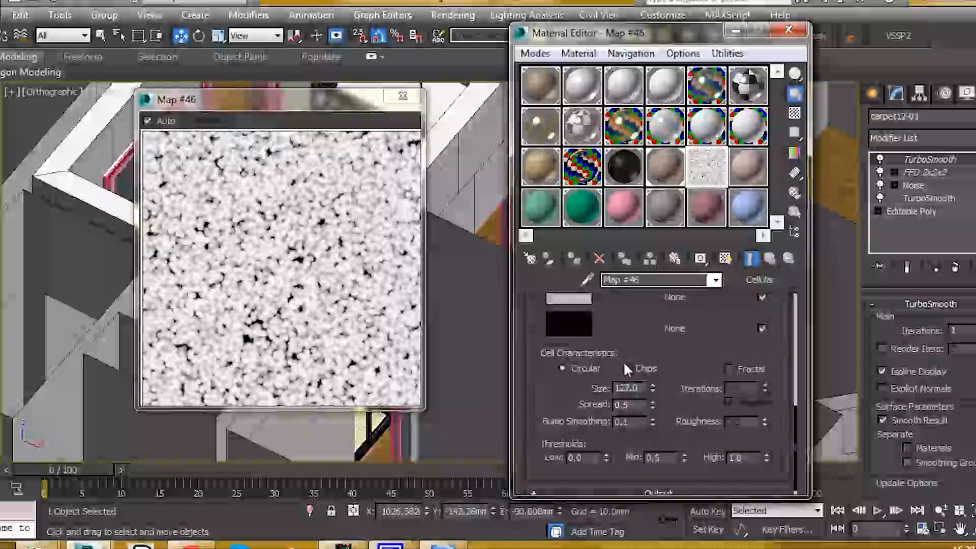
drag(639, 389, 600, 391)
text(1)
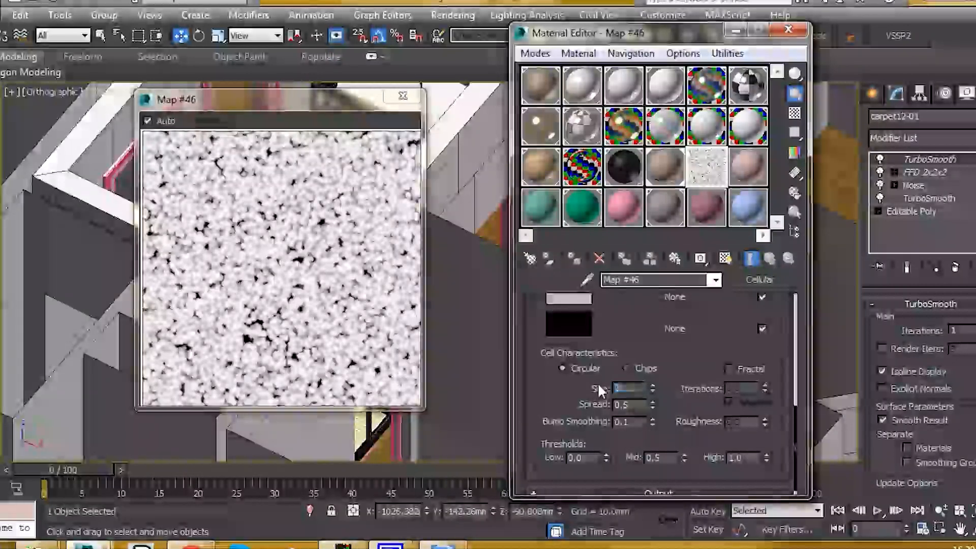
key(Return)
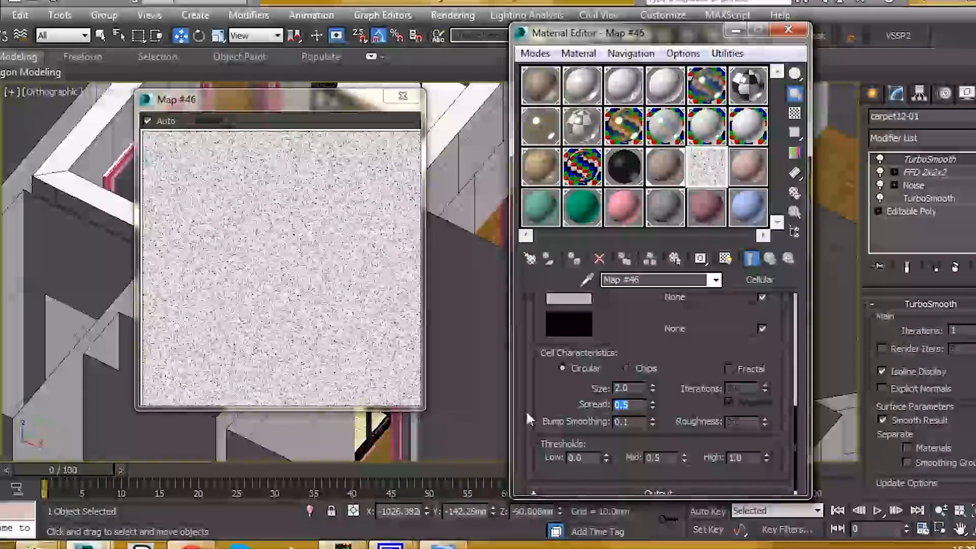
text(0.2)
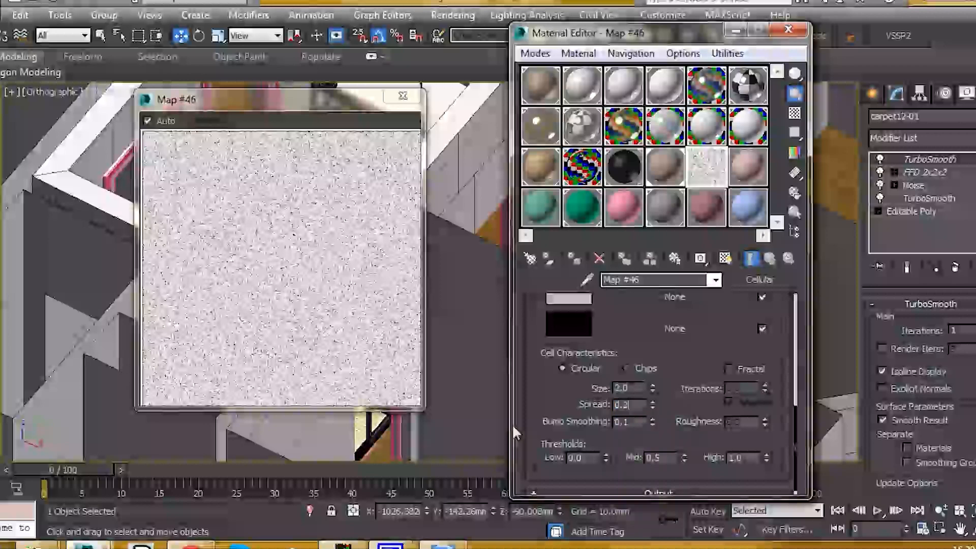
key(Return)
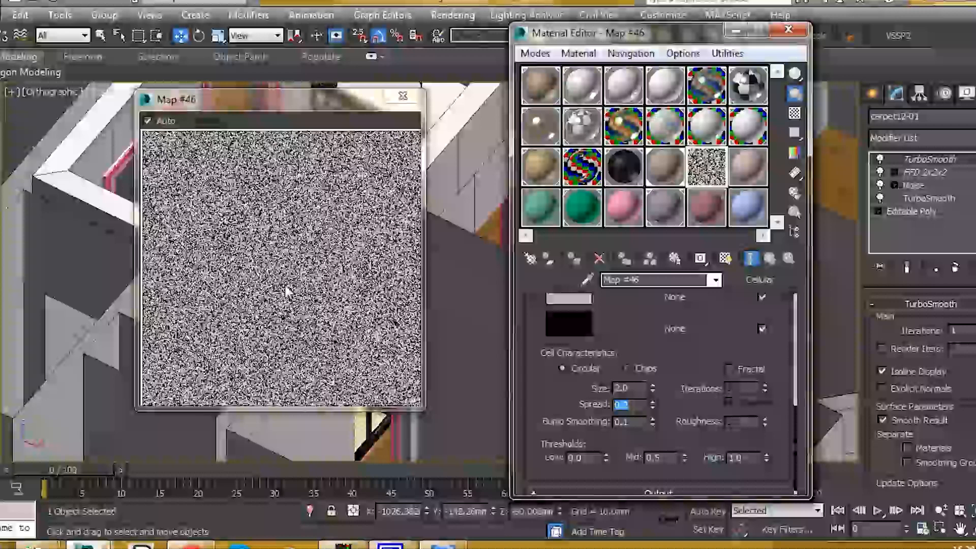
click(403, 96)
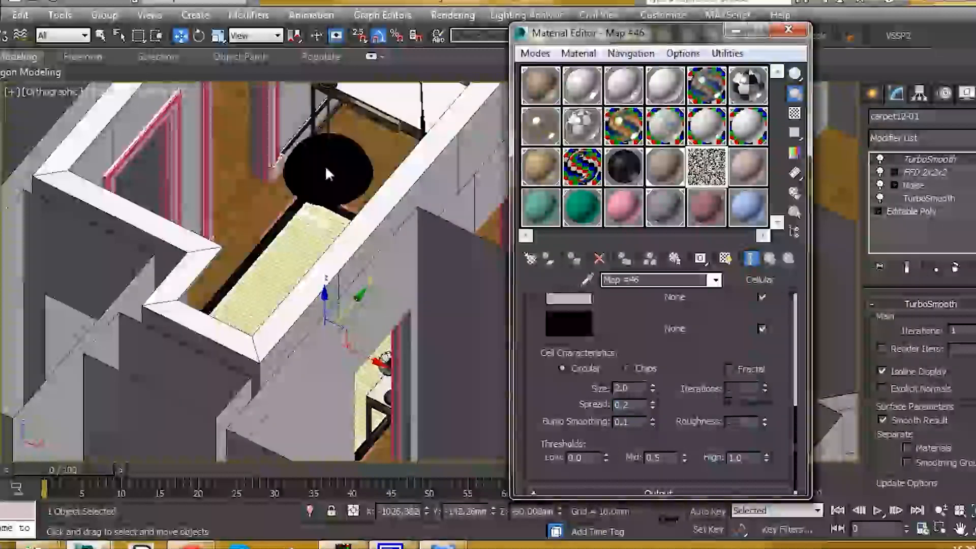
Step: Add a VRayDisplacementMod modifier to the selected carpet mesh
scroll(257, 276, up, 3)
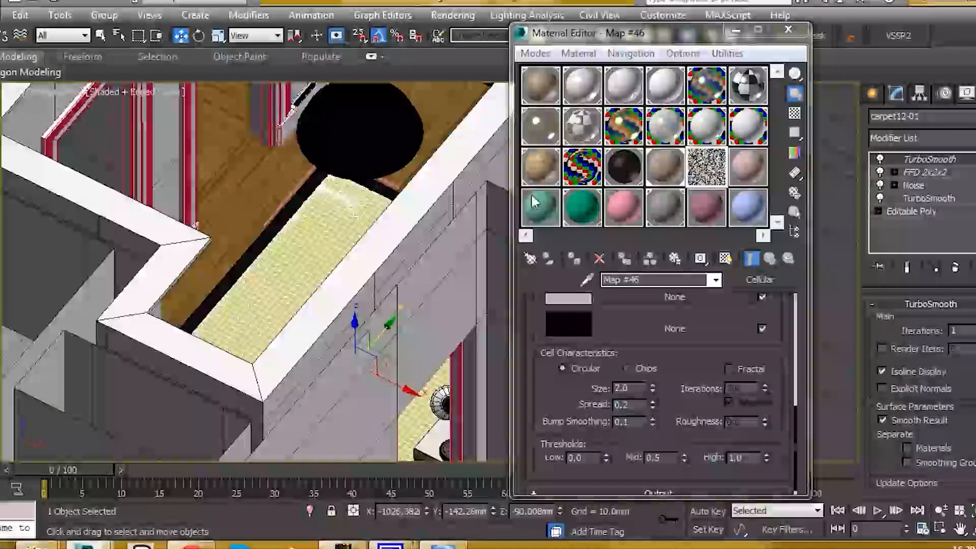
click(940, 139)
scroll(919, 331, down, 10)
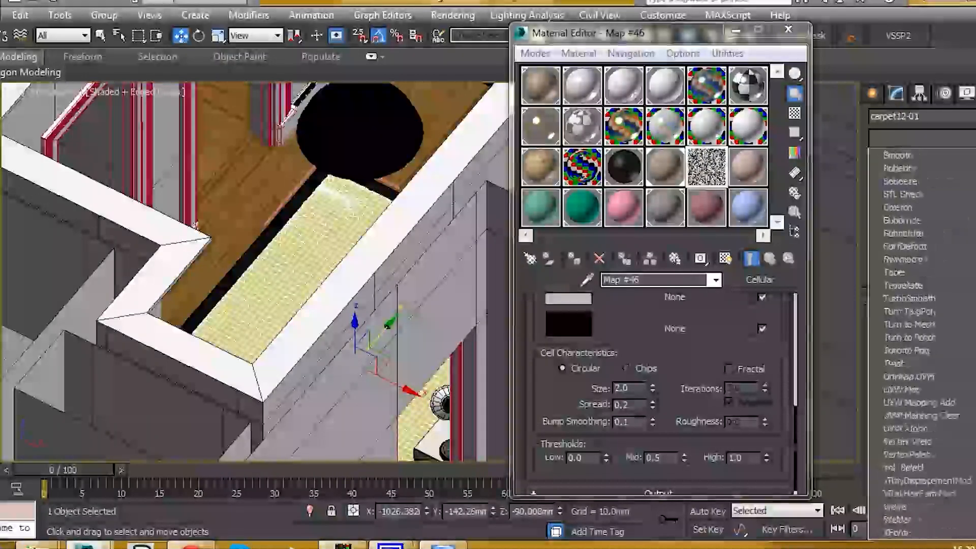
click(935, 478)
Step: Place the Cellular map as an instance in the displacement modifier's texmap, with a displacement amount of 10 mm
scroll(940, 351, down, 1)
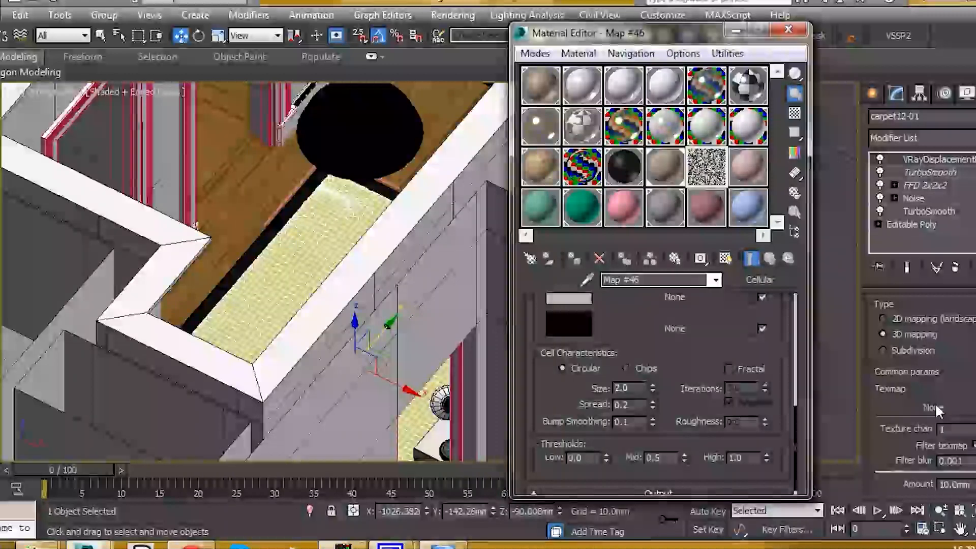
drag(934, 402, 935, 402)
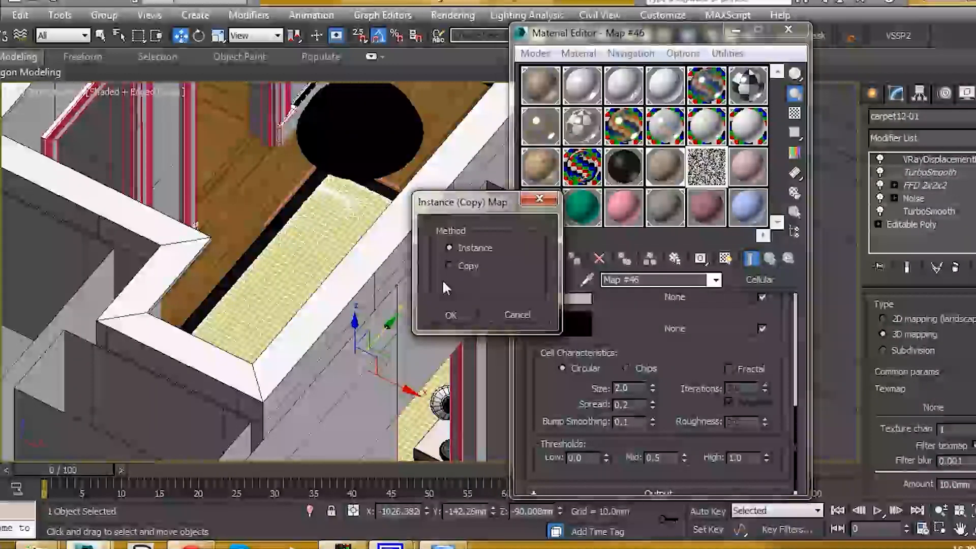
click(468, 317)
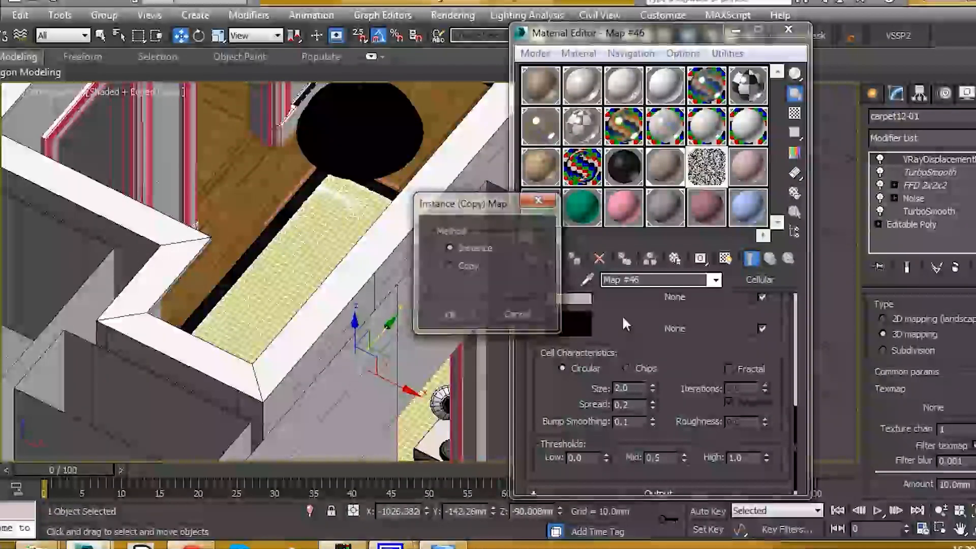
scroll(931, 388, down, 3)
drag(969, 387, 919, 386)
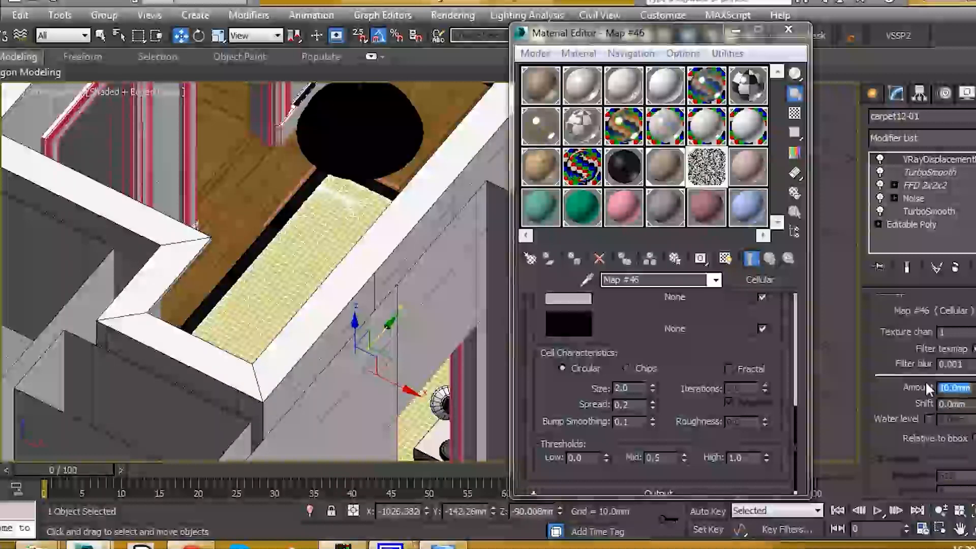
key(Tab)
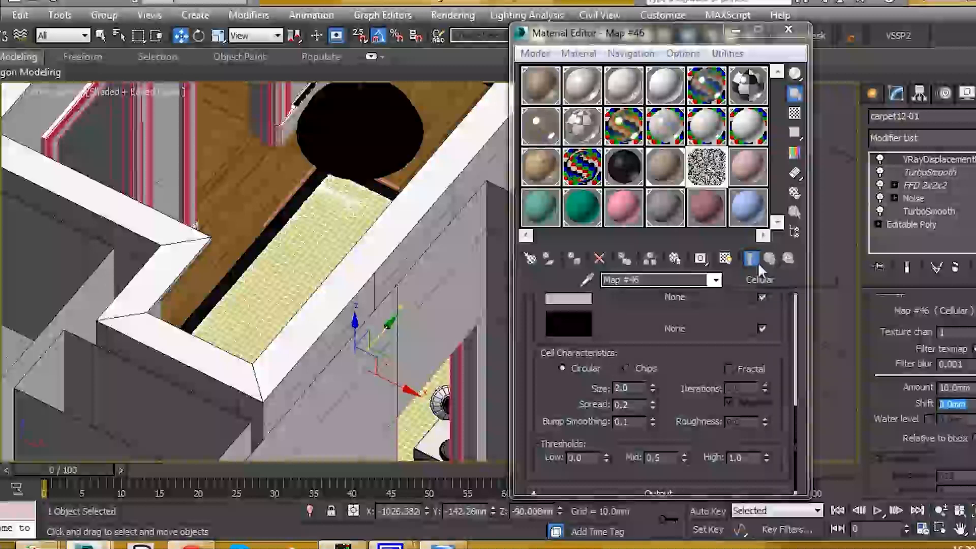
Step: Assign the BLACK V-Ray material to the rug's border mesh
scroll(327, 211, up, 5)
scroll(327, 212, down, 3)
middle_drag(327, 212, 376, 303)
scroll(376, 302, up, 3)
middle_drag(358, 236, 397, 263)
scroll(353, 261, up, 2)
click(353, 265)
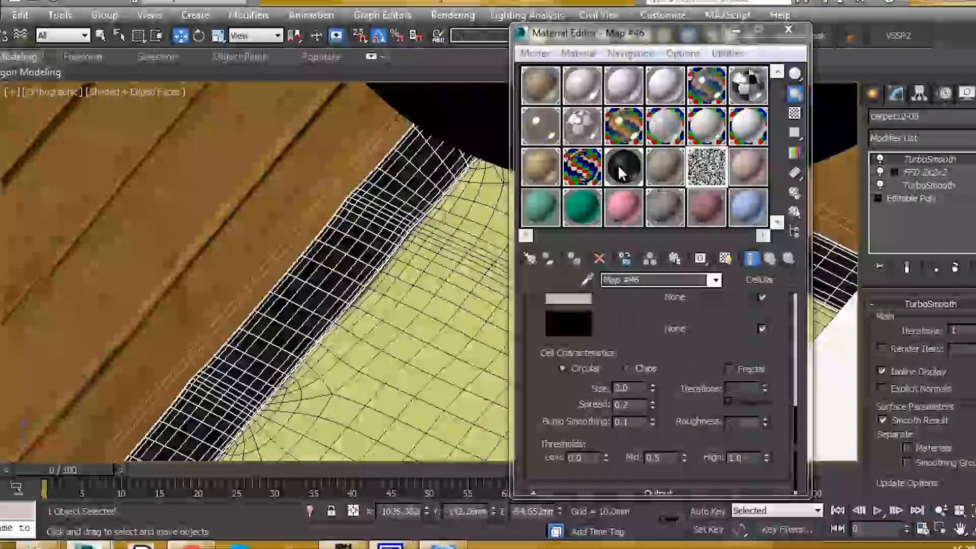
click(621, 168)
click(575, 261)
Step: Close the open rug group
scroll(344, 290, down, 6)
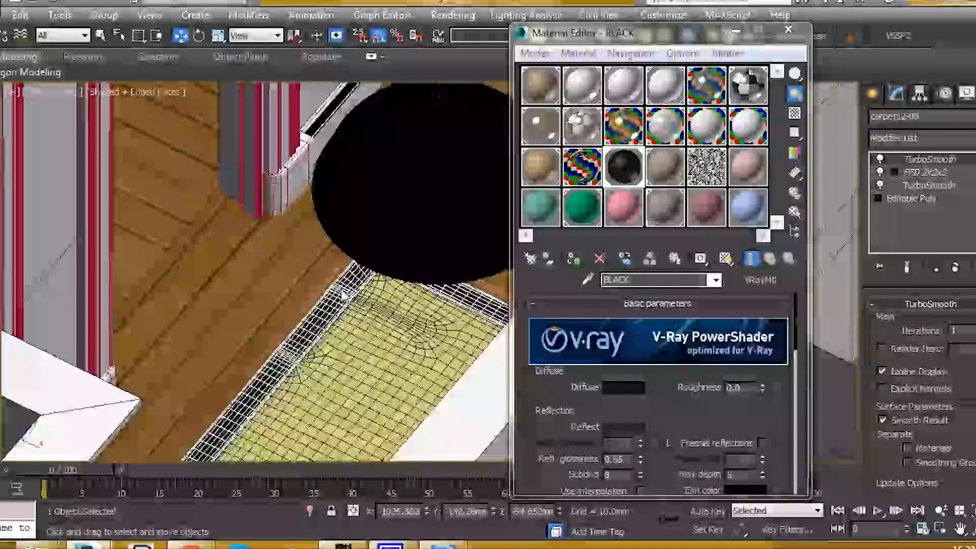
scroll(344, 289, up, 3)
click(104, 14)
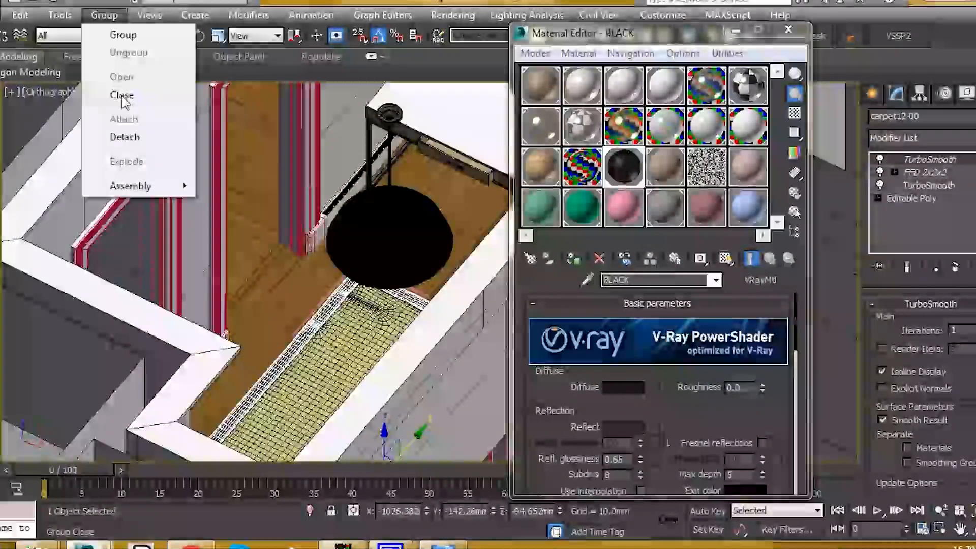
click(120, 96)
Step: Review the room's walls and the wallpaper_DIFFUSE image, and close the image preview
middle_drag(330, 147, 285, 324)
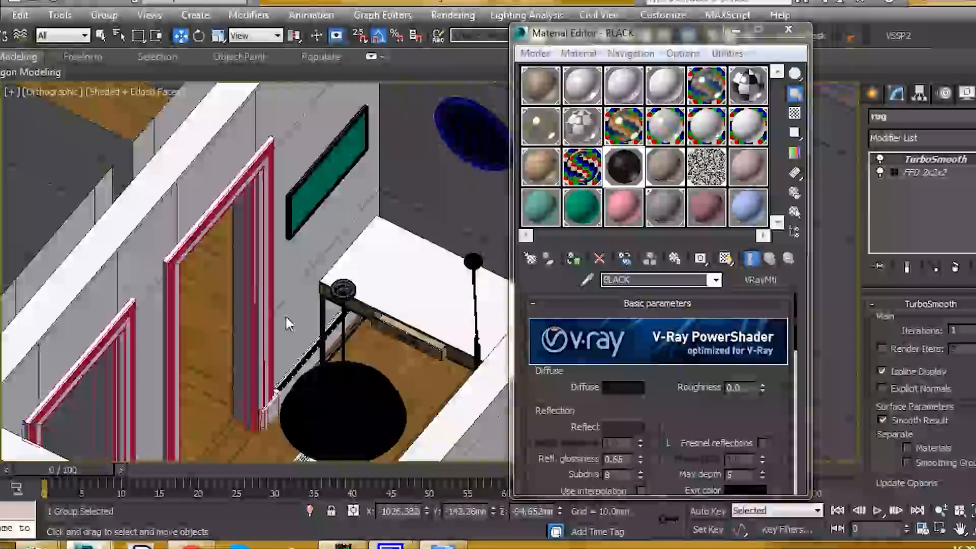
middle_drag(362, 212, 259, 213)
scroll(260, 206, down, 8)
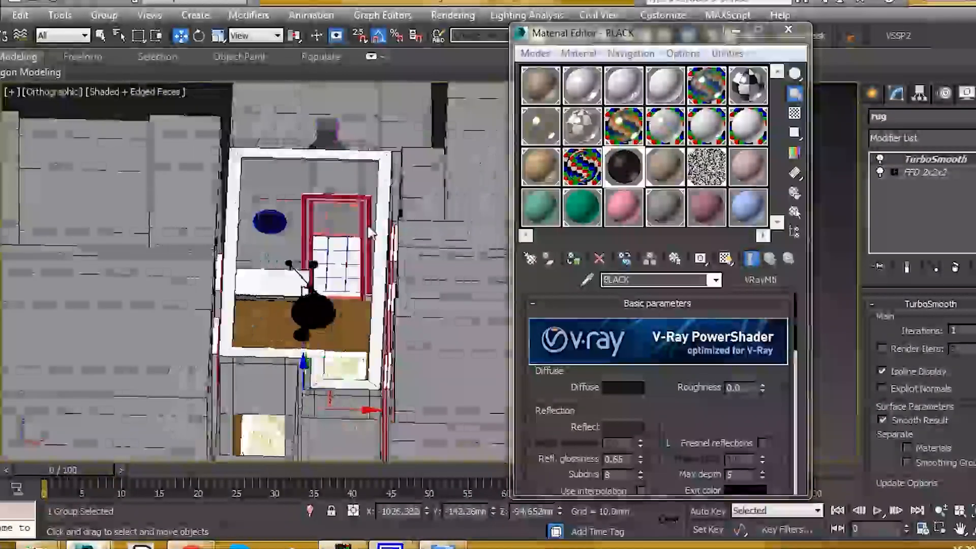
alt+middle_drag(370, 231, 311, 371)
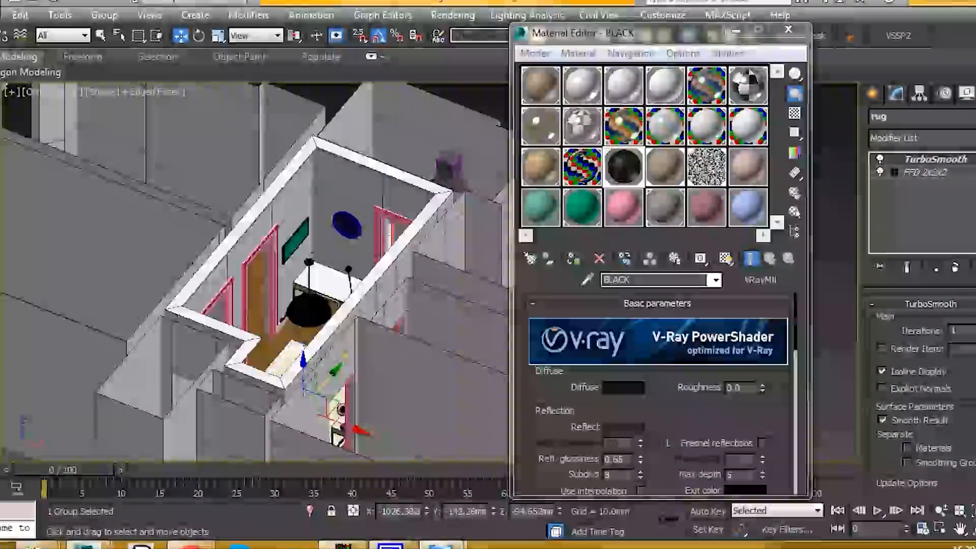
drag(975, 41, 338, 62)
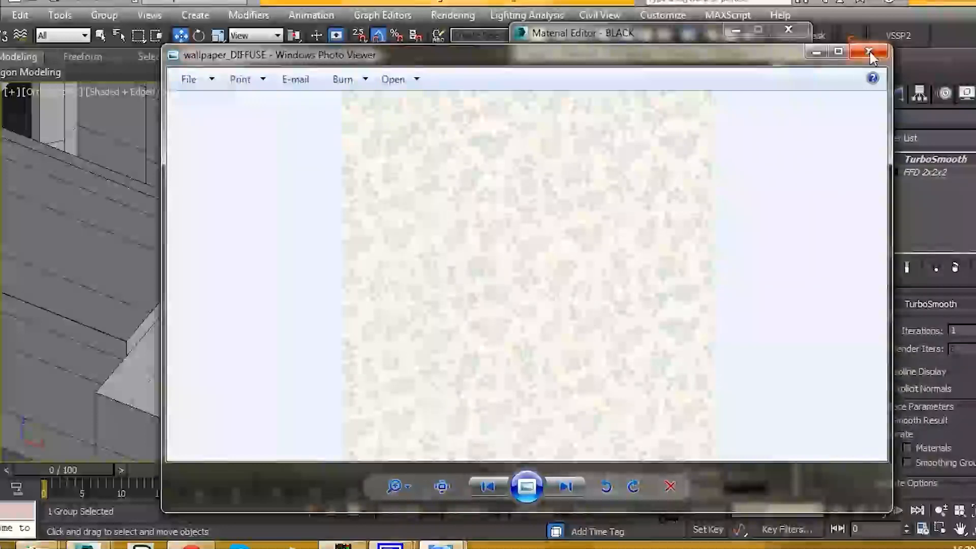
click(870, 53)
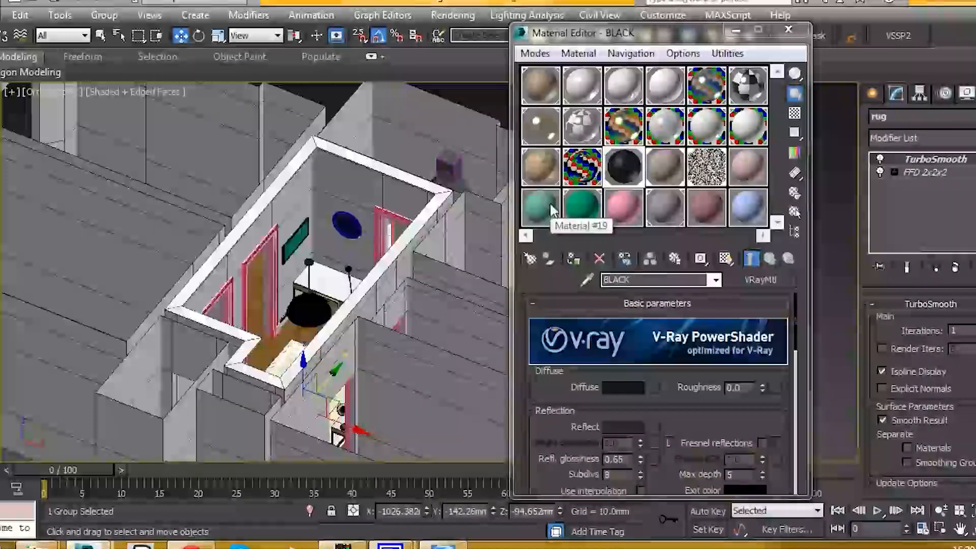
Step: Rename Material #19 as wallpaper and load the wallpaper image as its diffuse bitmap
click(548, 209)
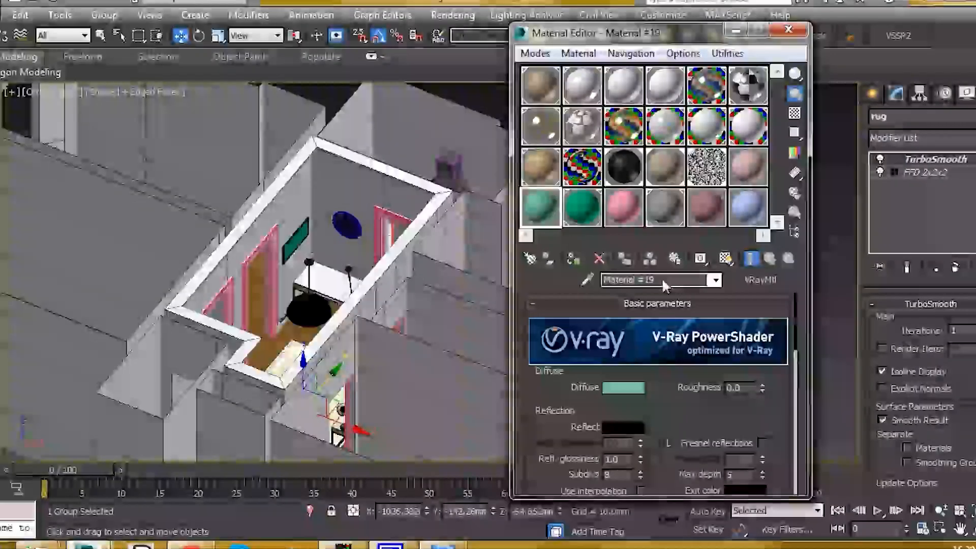
text(wallpaper)
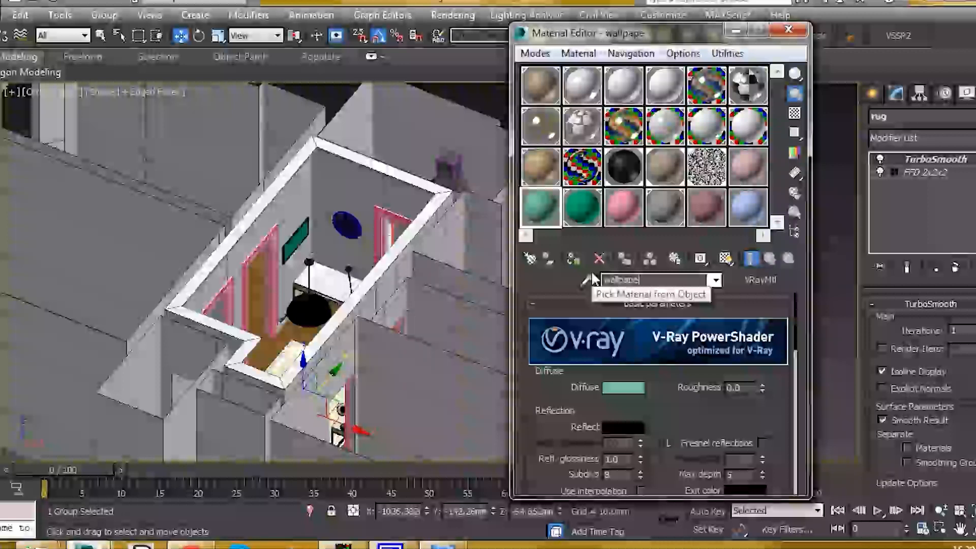
key(Return)
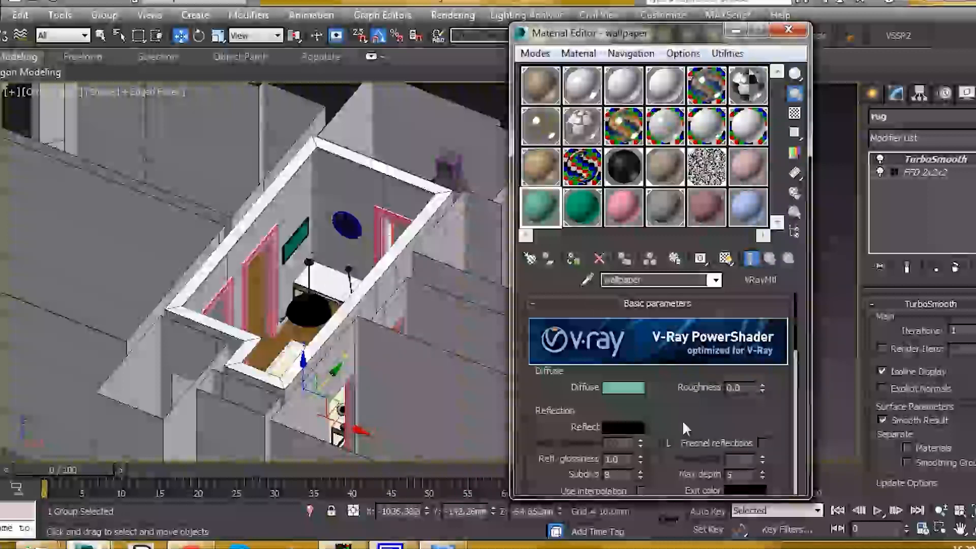
drag(682, 420, 675, 379)
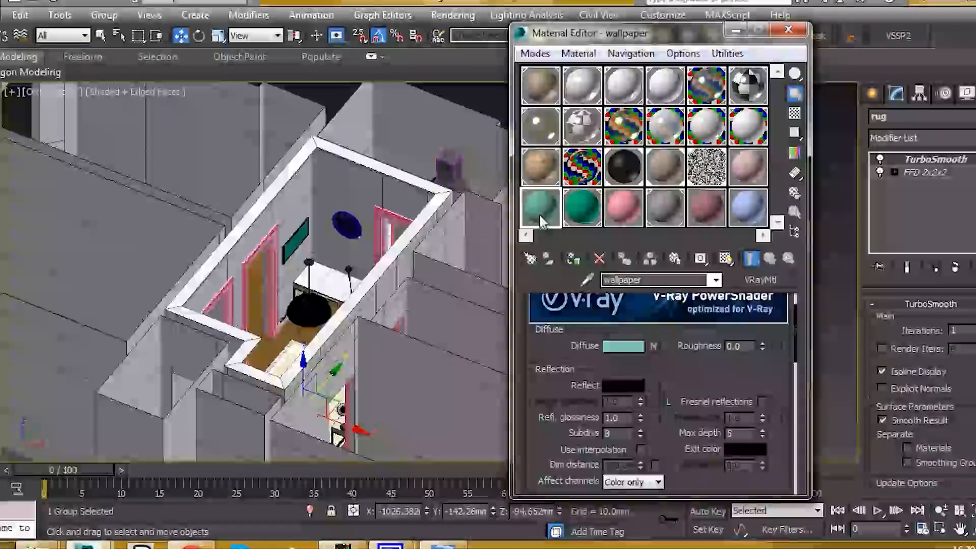
Step: Pick the MS-walls material from the back wall into the Material #18 slot and add a third sub-material to it
scroll(355, 173, up, 6)
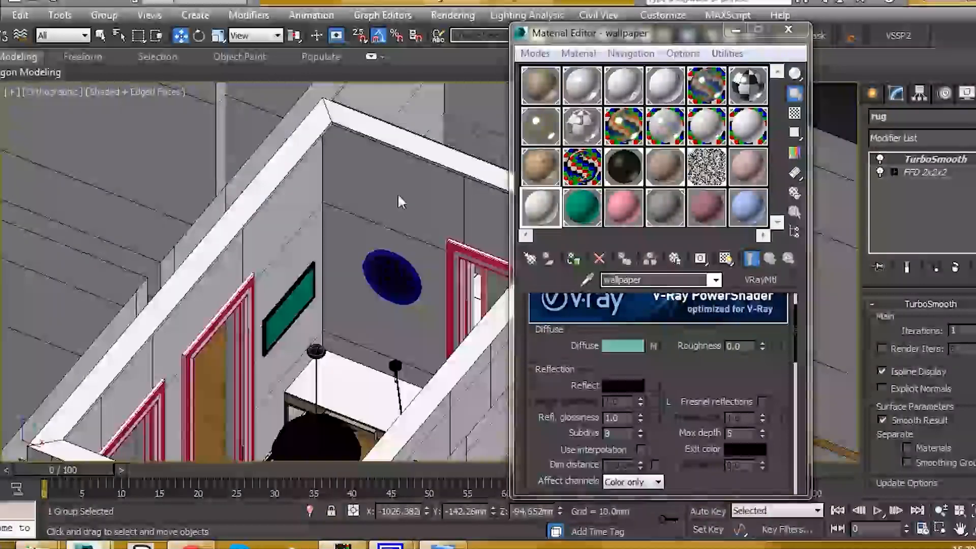
click(731, 176)
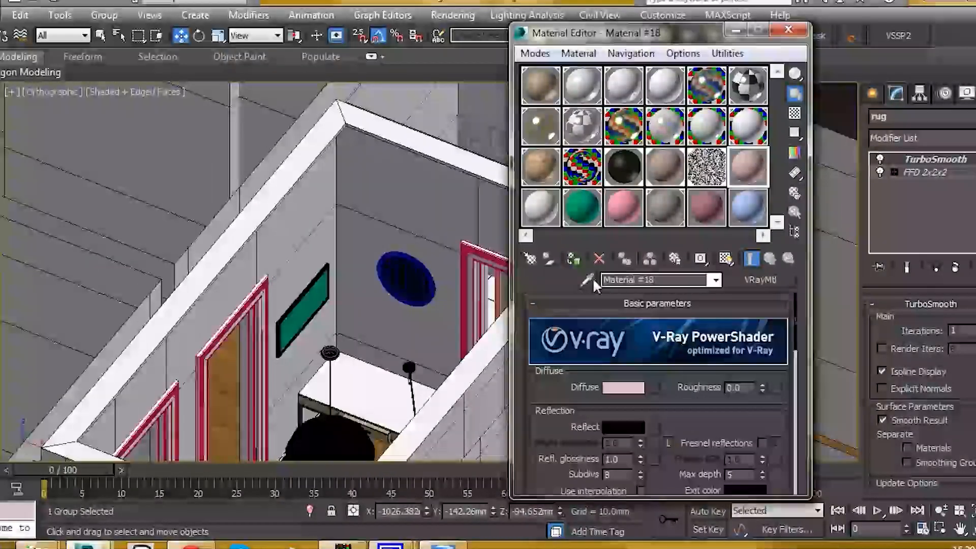
click(372, 204)
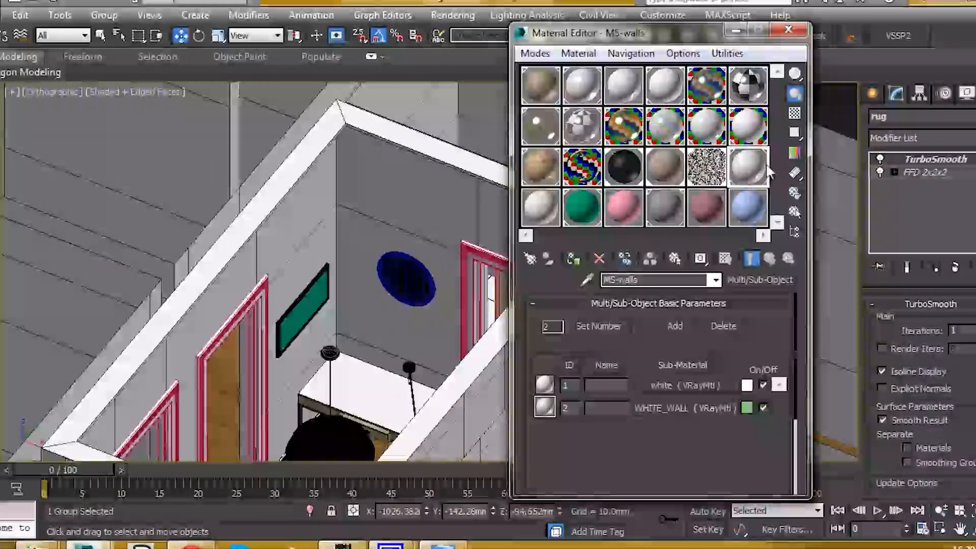
middle_drag(454, 289, 417, 271)
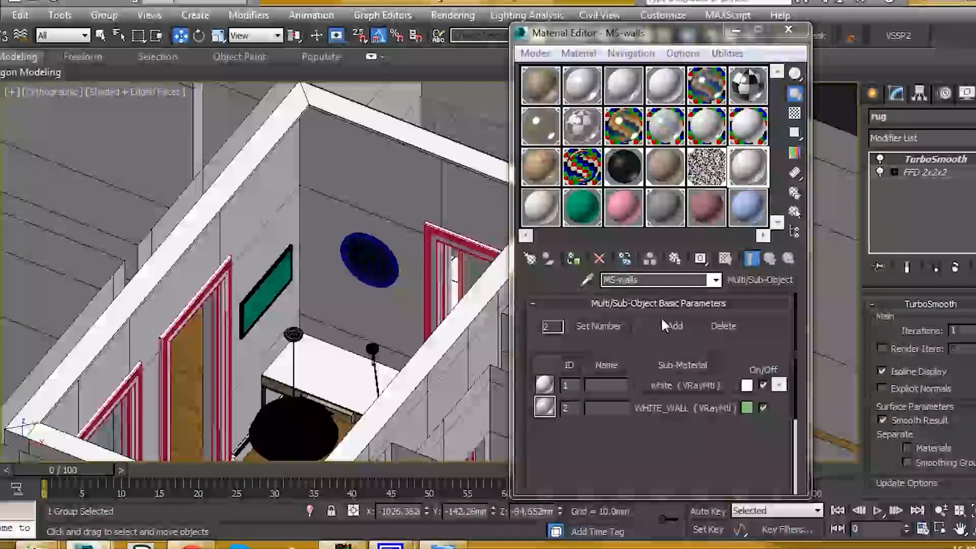
click(677, 326)
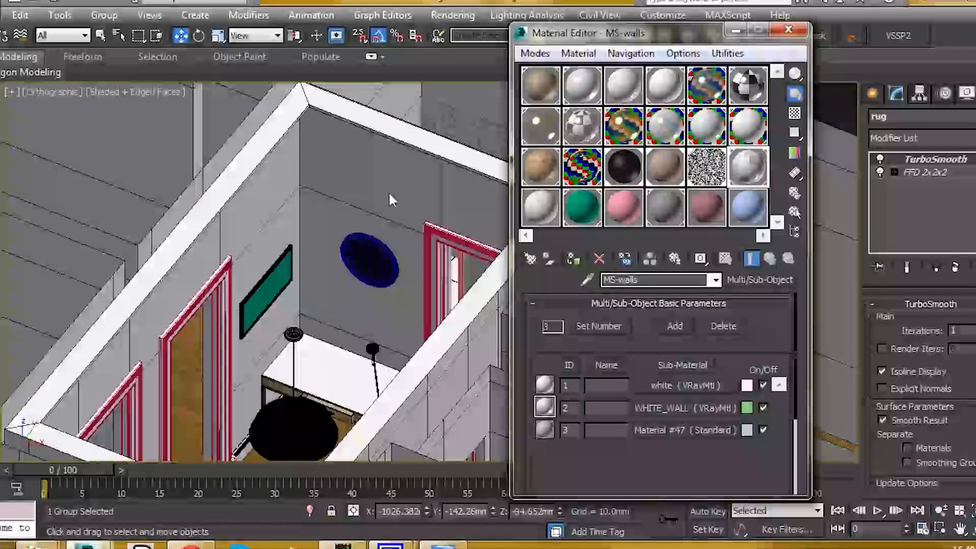
Step: Select the seven interior-walls polygons that make up the end wall with the round mirror and the doorway
click(376, 181)
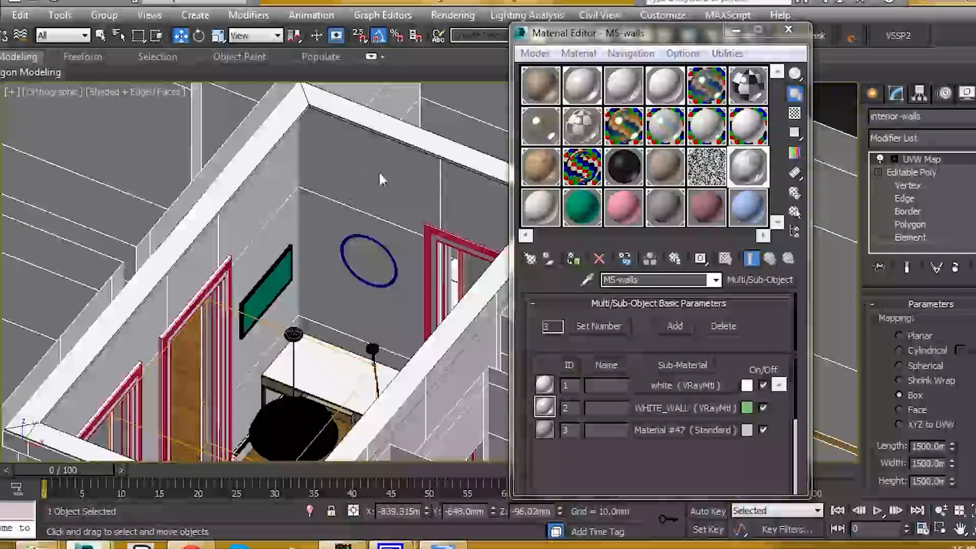
click(910, 224)
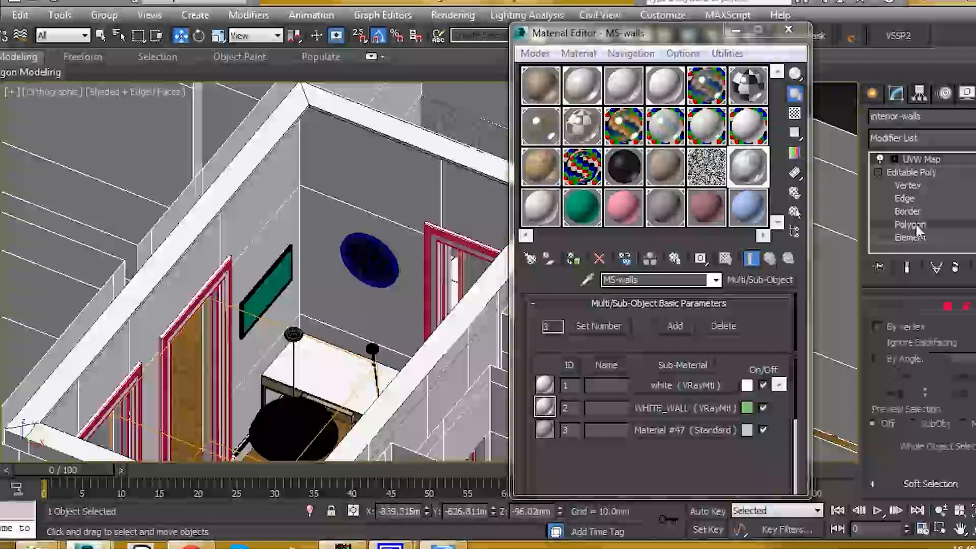
click(375, 177)
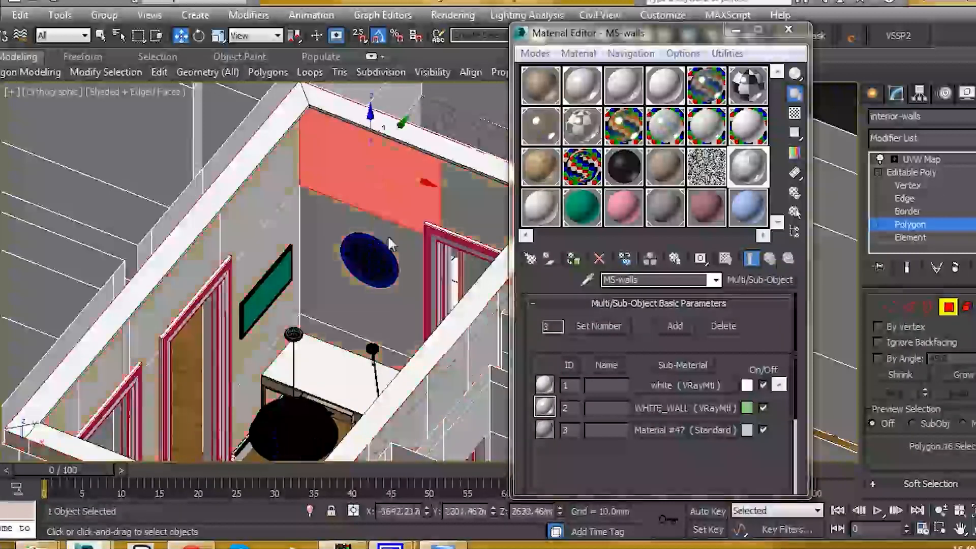
ctrl+click(374, 284)
ctrl+click(358, 340)
scroll(325, 268, down, 4)
alt+middle_drag(316, 266, 393, 271)
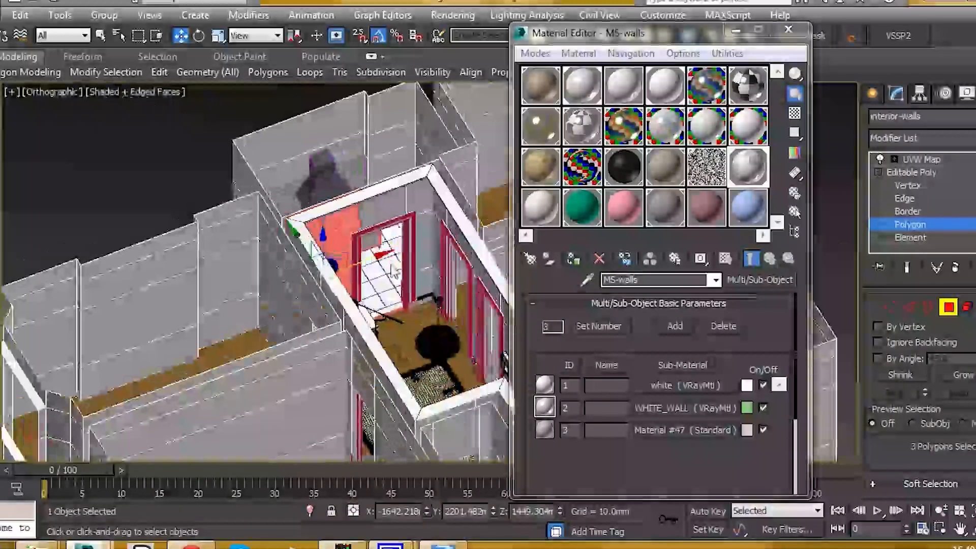
ctrl+click(381, 204)
ctrl+click(422, 200)
ctrl+click(422, 242)
ctrl+click(426, 286)
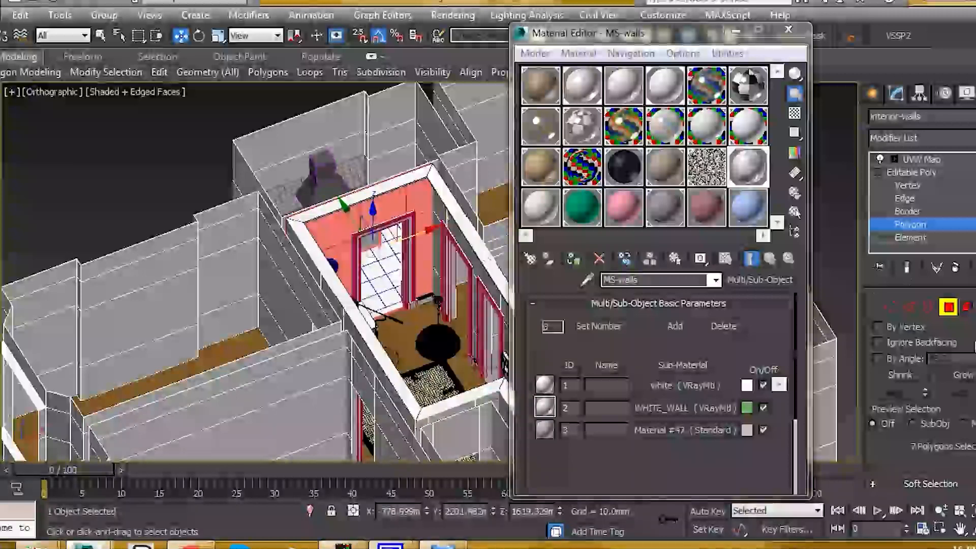
Step: Set the selected wall polygons' material ID to 3 and return to the UVW Map modifier
scroll(947, 386, down, 10)
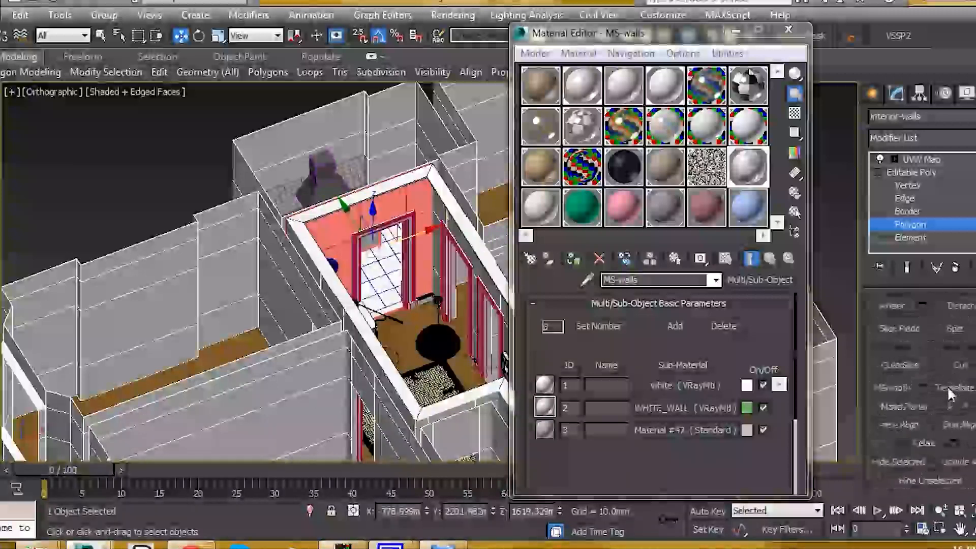
scroll(946, 386, down, 5)
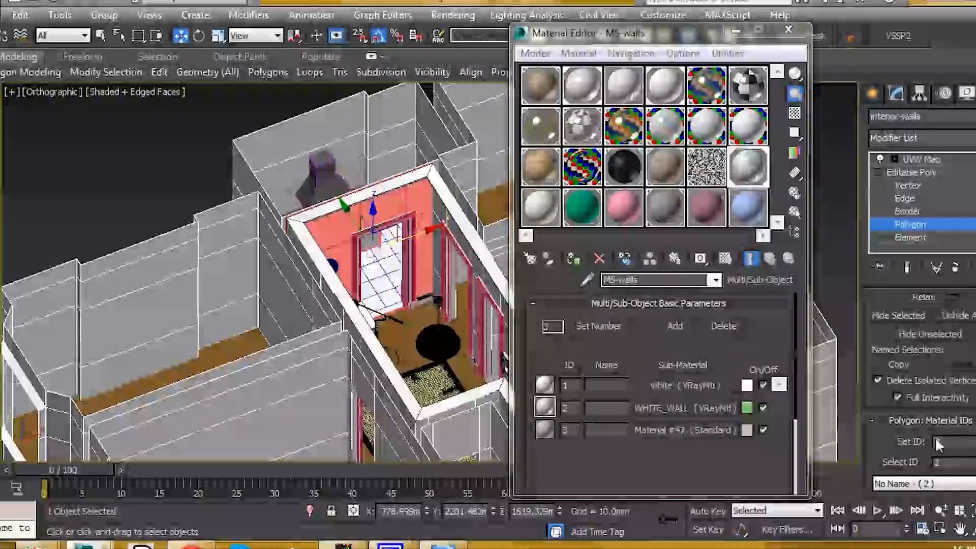
text(3)
key(Return)
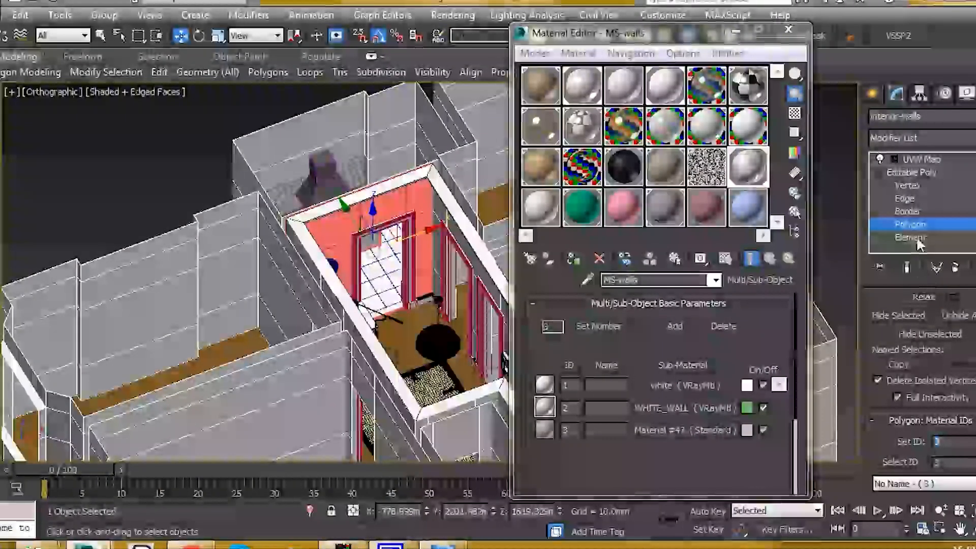
click(919, 156)
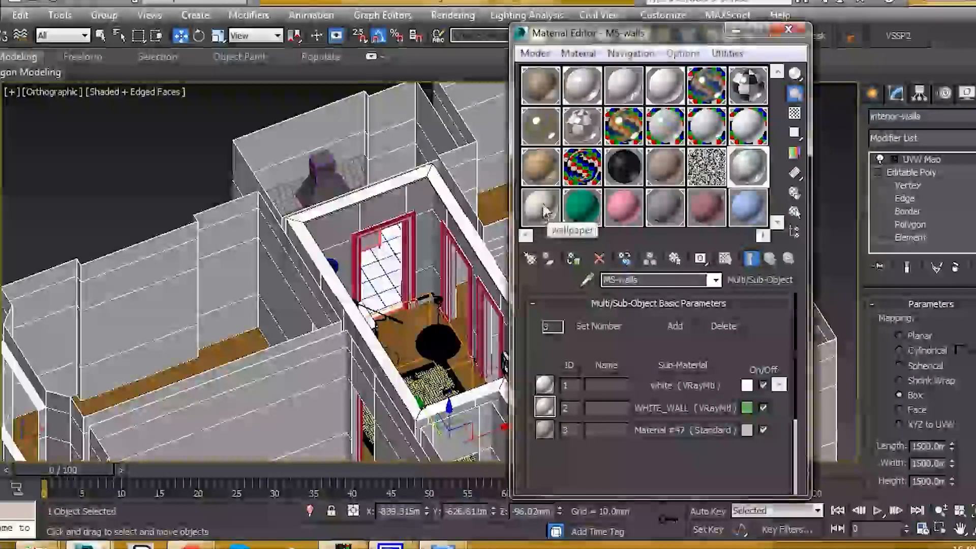
Step: Place the wallpaper material as an instance in sub-material 3 of MS-walls
drag(669, 425, 670, 429)
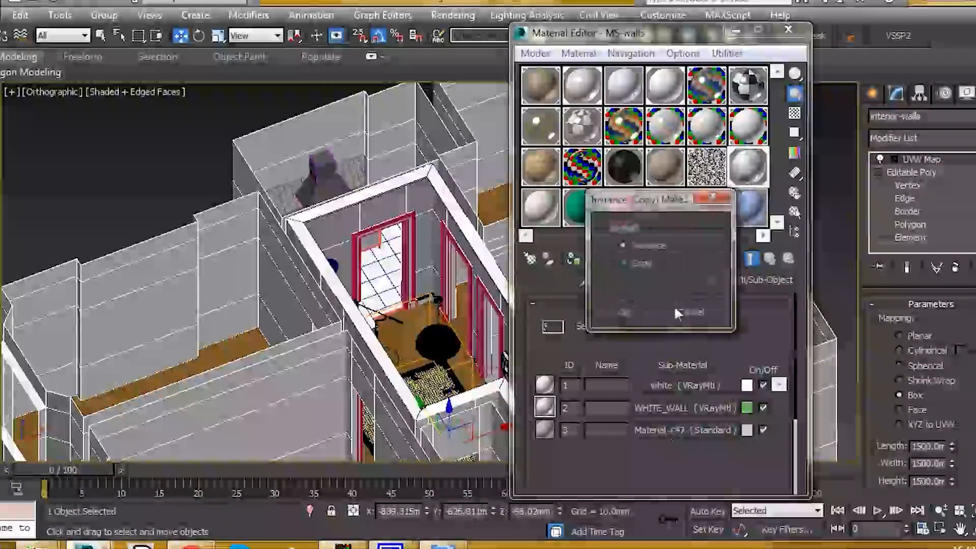
click(630, 314)
alt+middle_drag(493, 249, 442, 243)
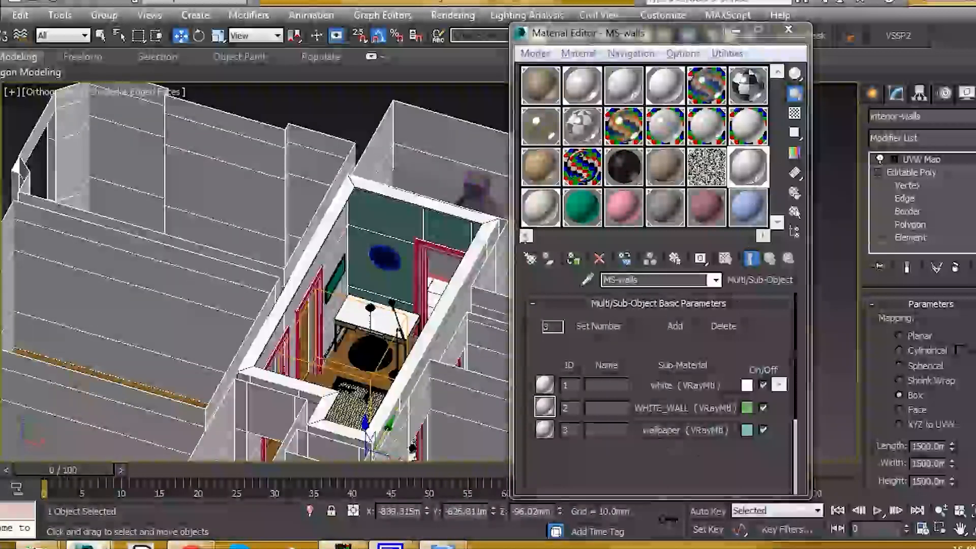
Step: Open the wallpaper sub-material's diffuse bitmap and turn on its display in the viewport
click(685, 430)
click(660, 345)
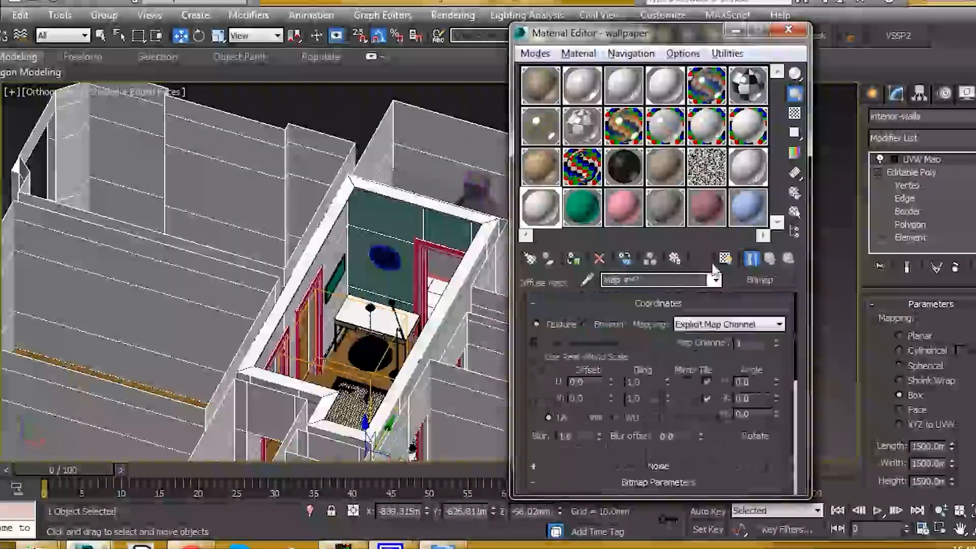
click(726, 260)
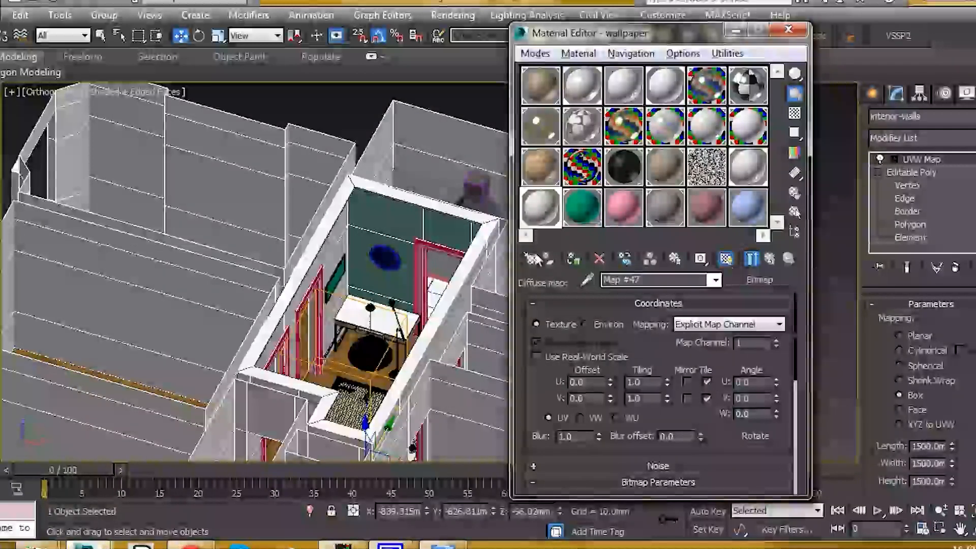
scroll(394, 222, up, 5)
scroll(394, 221, down, 5)
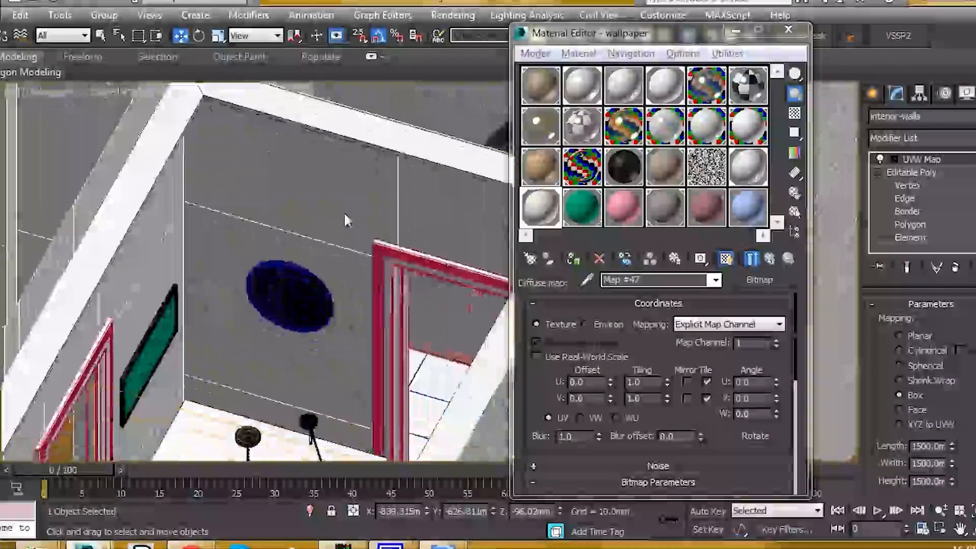
scroll(310, 211, down, 4)
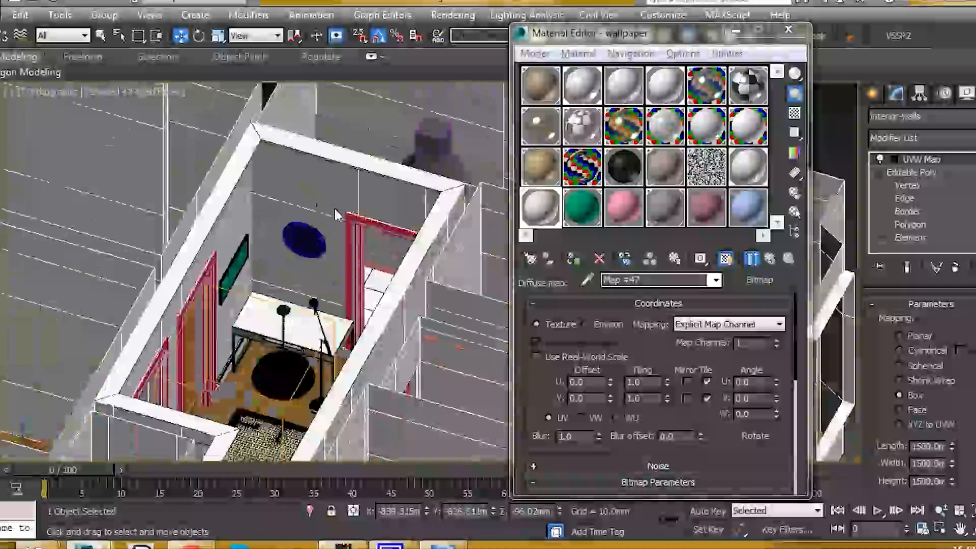
Step: Deselect the interior walls and examine the wallpapered room and its surroundings from several angles
alt+middle_drag(336, 211, 325, 213)
scroll(328, 182, down, 3)
middle_drag(320, 174, 306, 306)
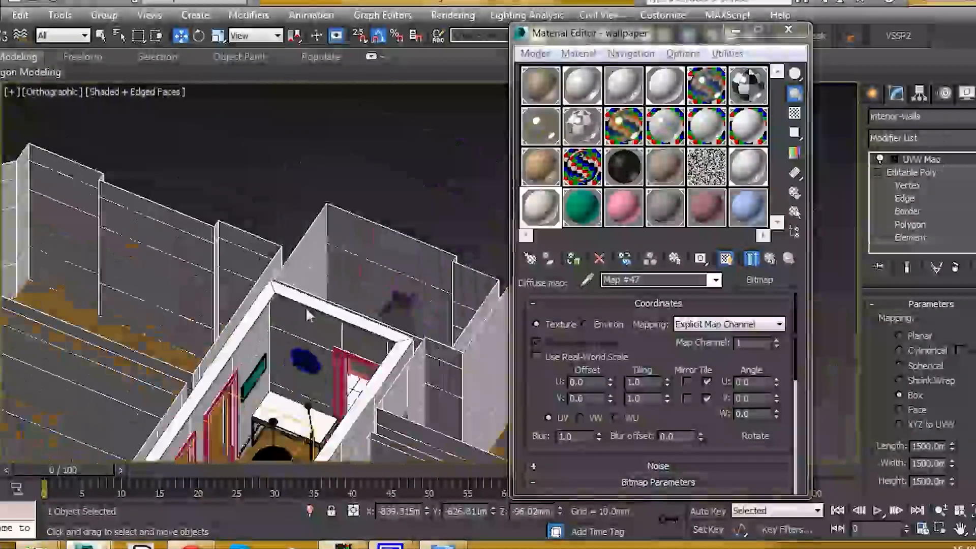
click(370, 225)
middle_drag(349, 348, 367, 204)
middle_drag(260, 216, 307, 307)
middle_drag(413, 312, 389, 252)
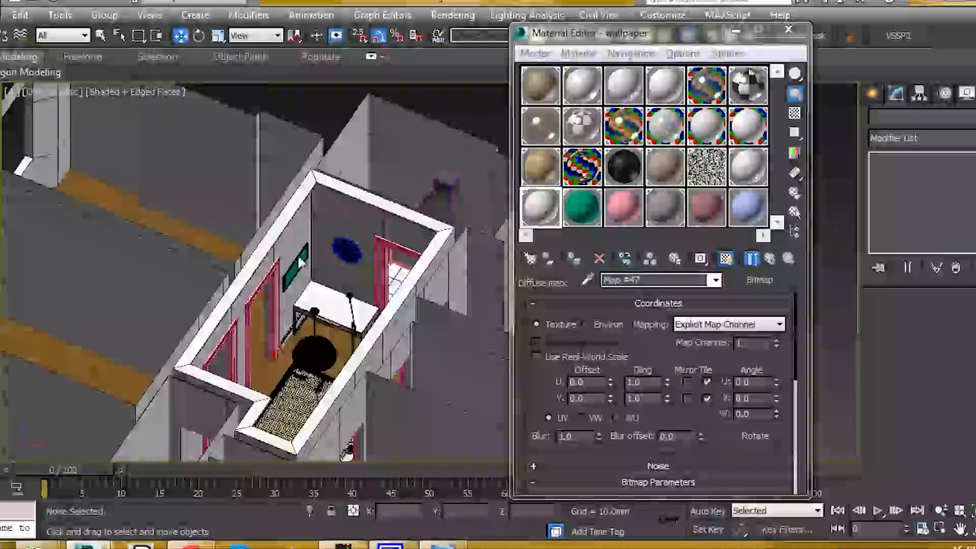
middle_drag(367, 322, 317, 216)
scroll(385, 269, down, 3)
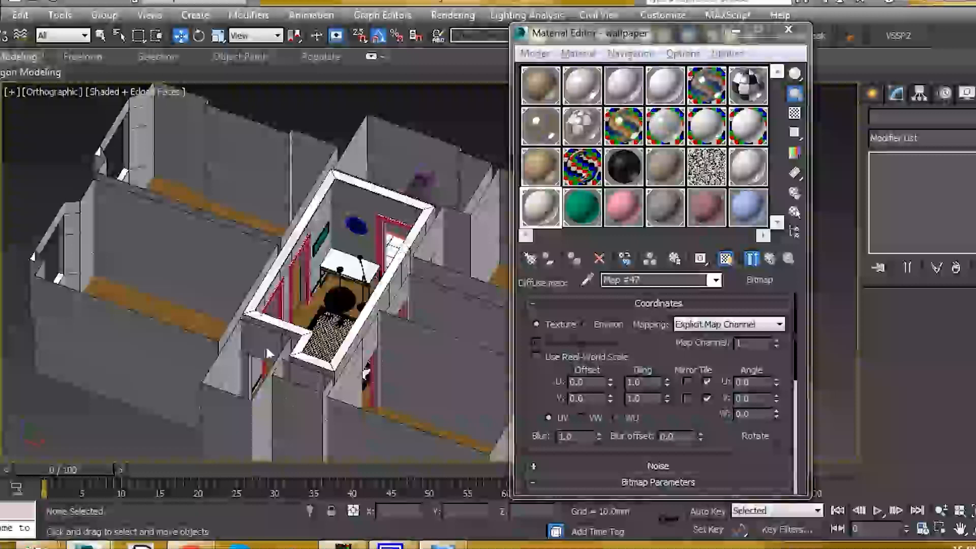
mouse_move(268, 352)
alt+middle_down()
mouse_move(345, 276)
mouse_move(373, 294)
mouse_move(403, 267)
mouse_move(382, 261)
mouse_move(346, 282)
mouse_move(439, 339)
alt+middle_up()
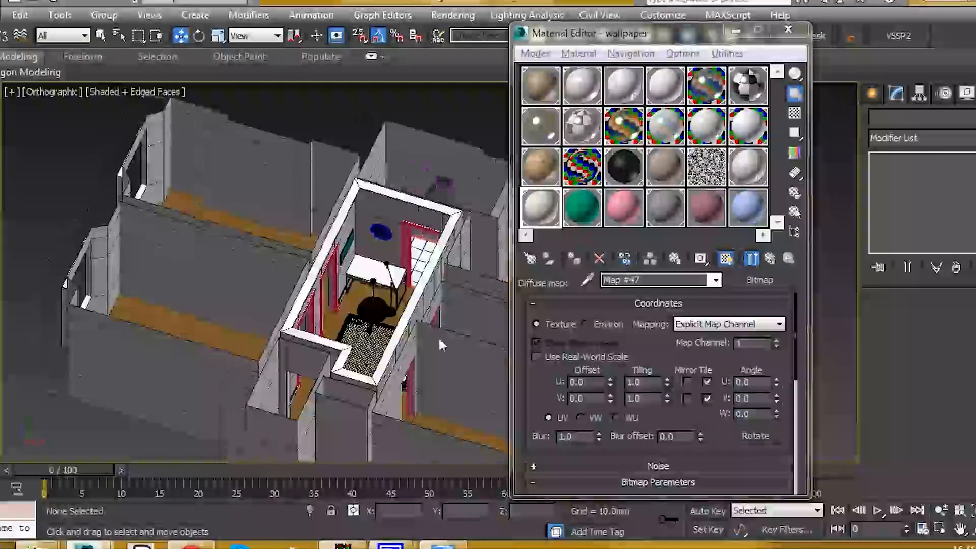
middle_drag(397, 299, 376, 292)
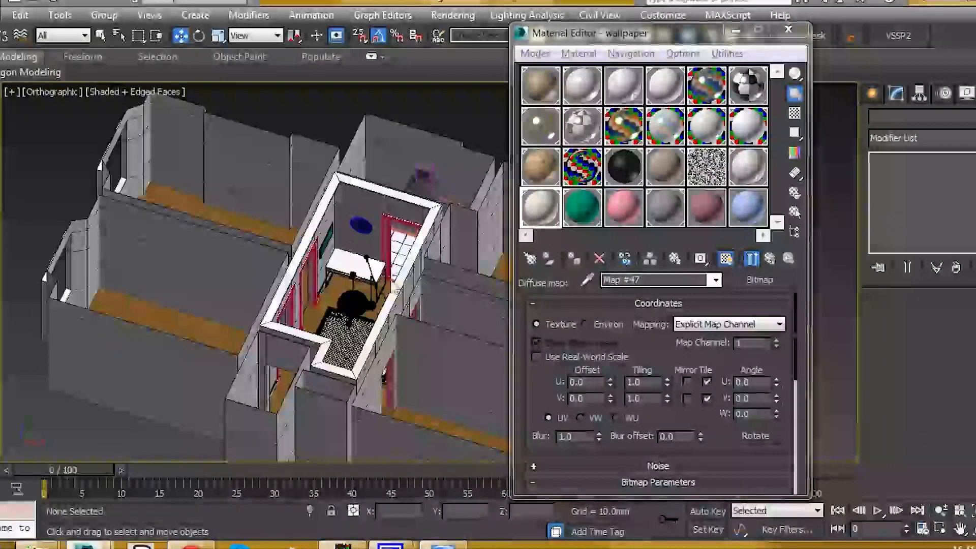